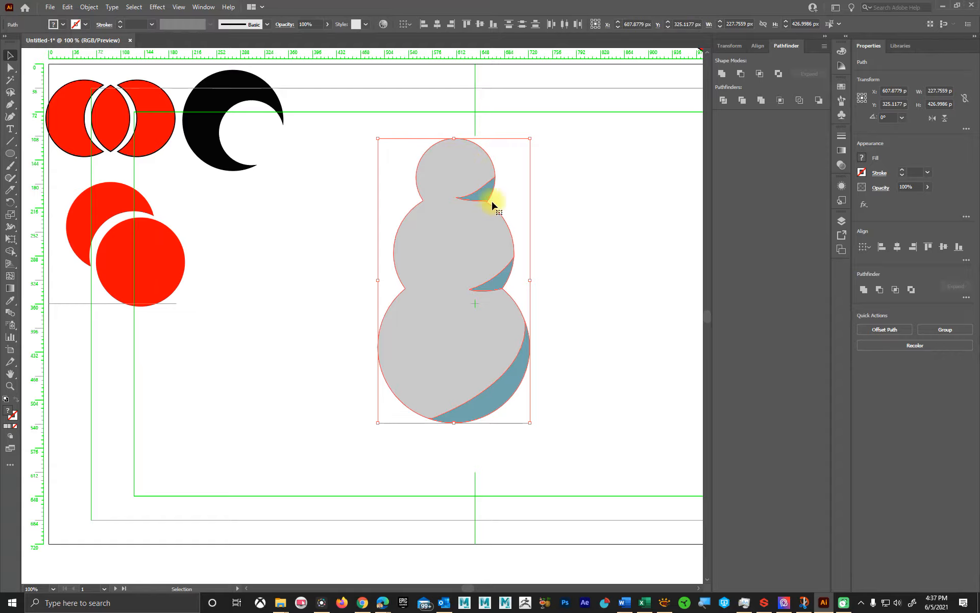
Group the grey snowman silhouette and its blue shadow shapes into one object.
click(528, 196)
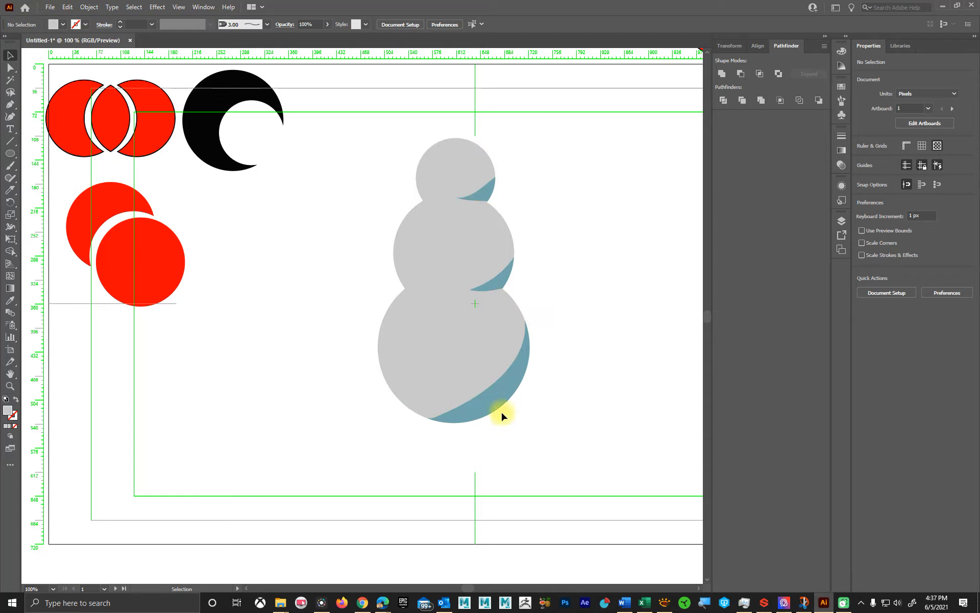
click(507, 340)
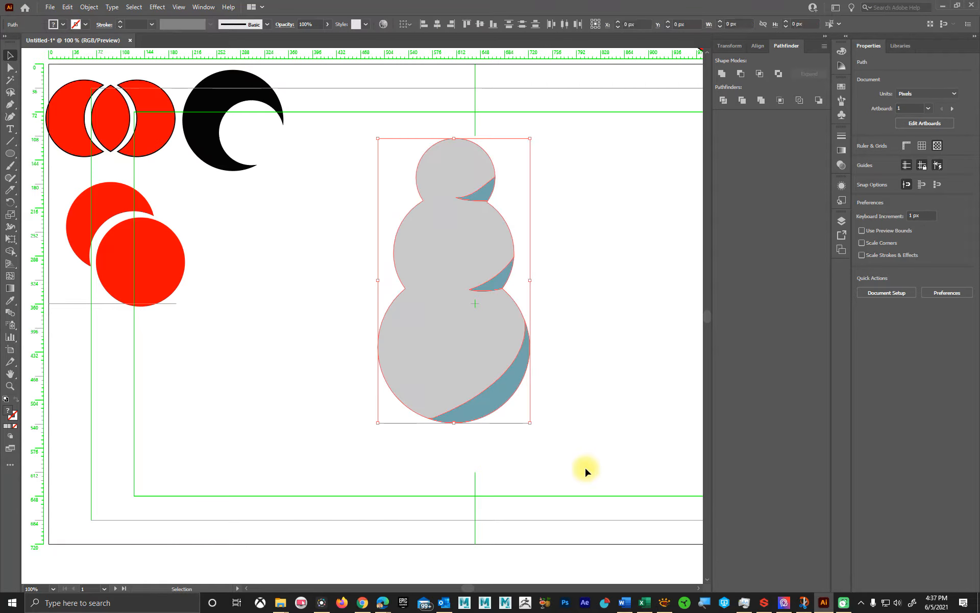
key(a)
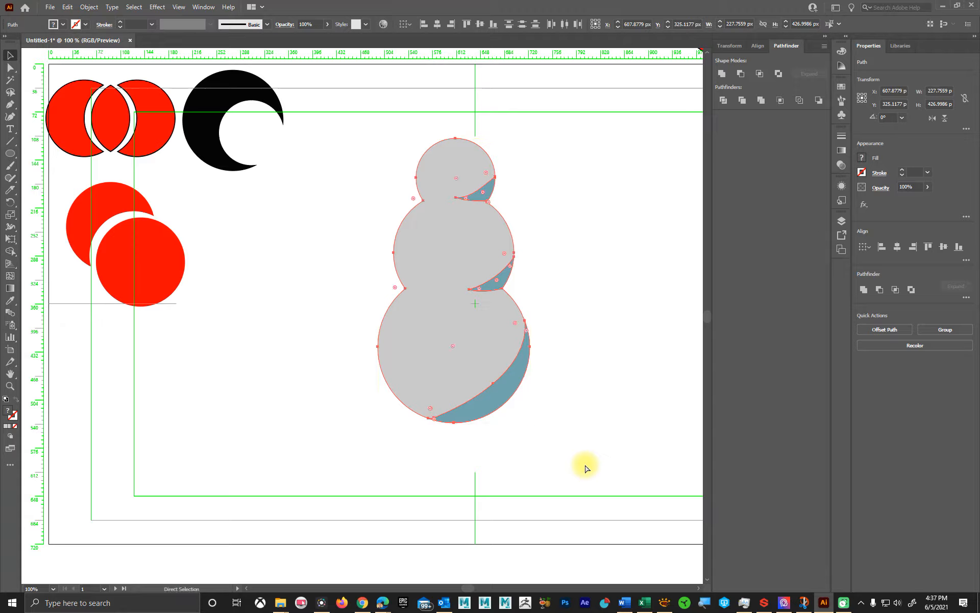
key(ctrl+g)
click(604, 379)
click(477, 374)
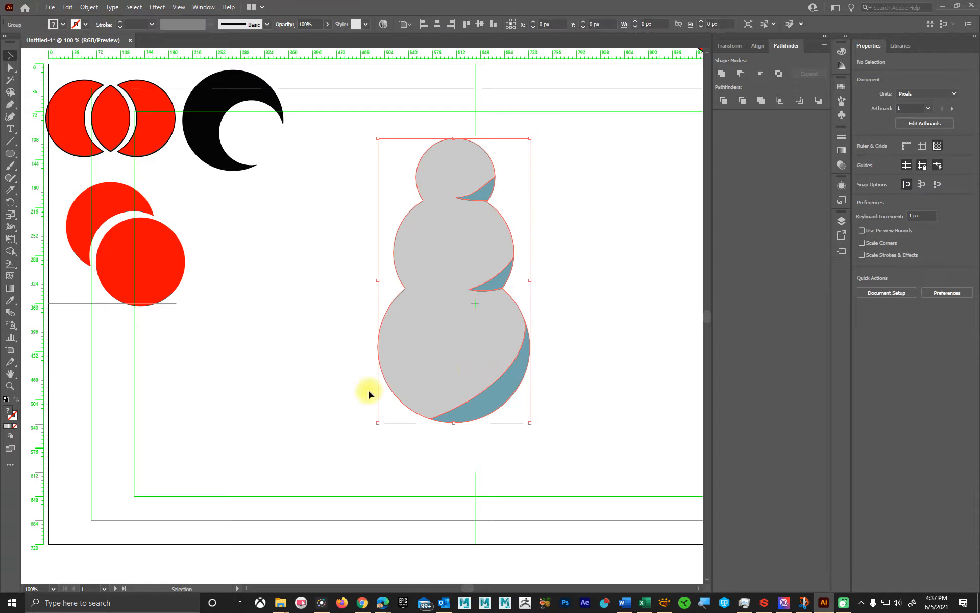
Scale the snowman group down proportionally and move it to the artboard's upper area, right of the centre mark.
drag(444, 369, 554, 276)
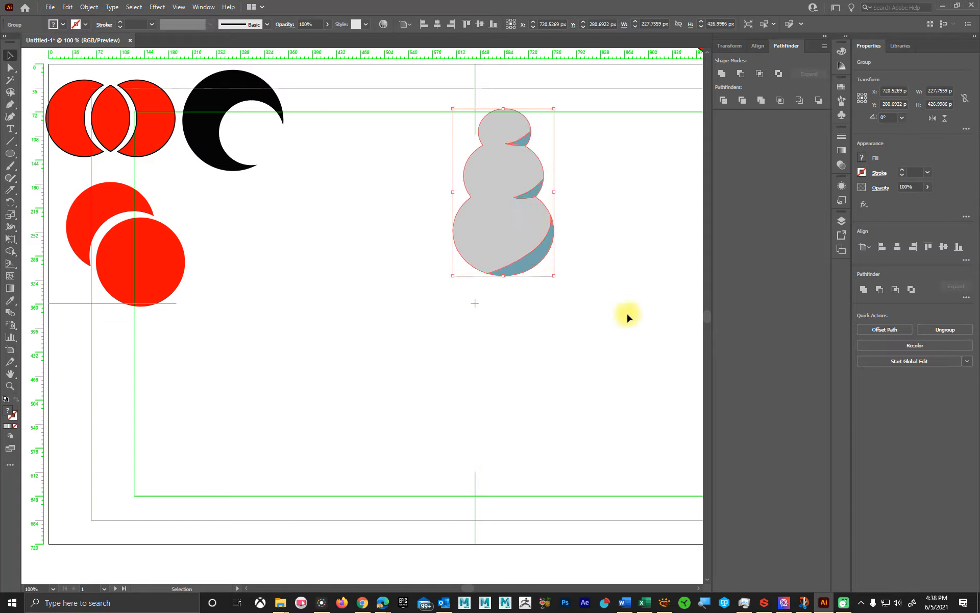
drag(510, 249, 619, 288)
click(475, 388)
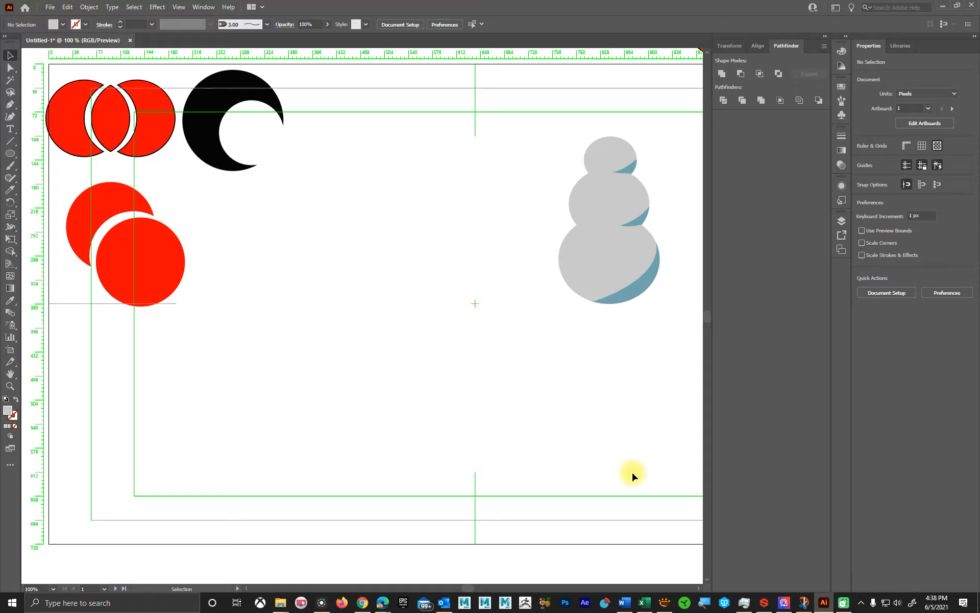
Add the point text "Graphics" in the empty area between the red circles and the centre mark.
click(10, 128)
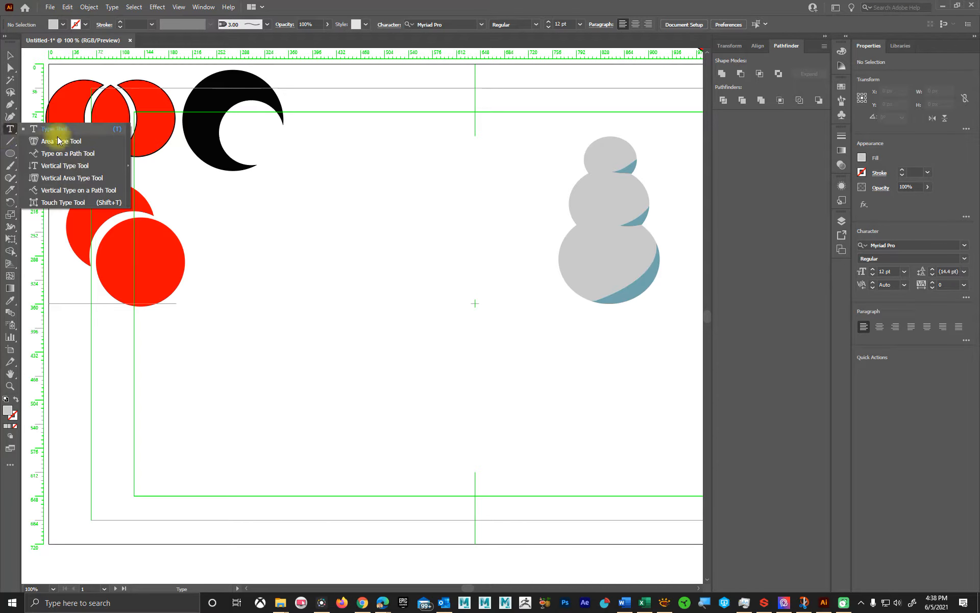
click(337, 305)
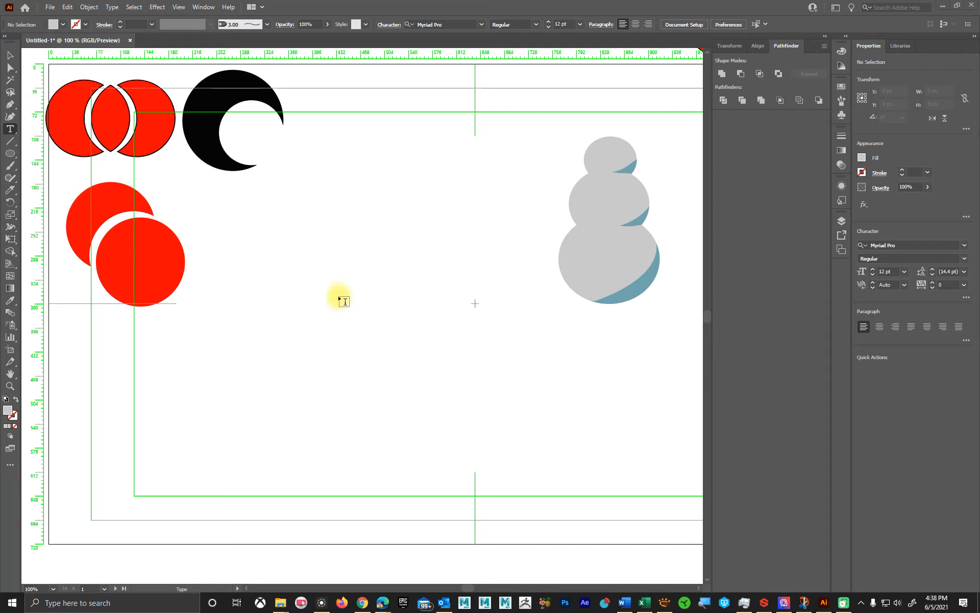
click(338, 298)
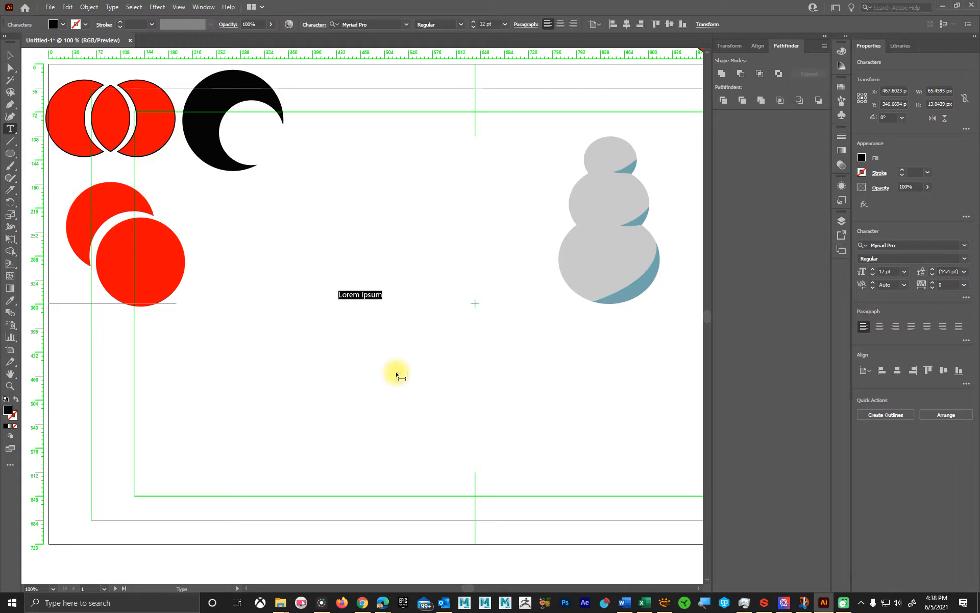
text(Gr)
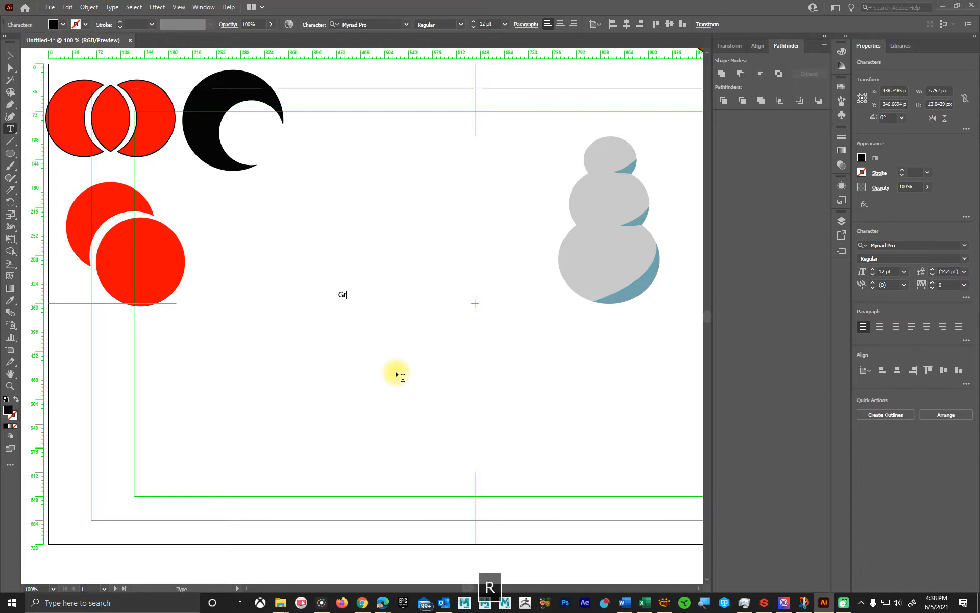
text(aphics)
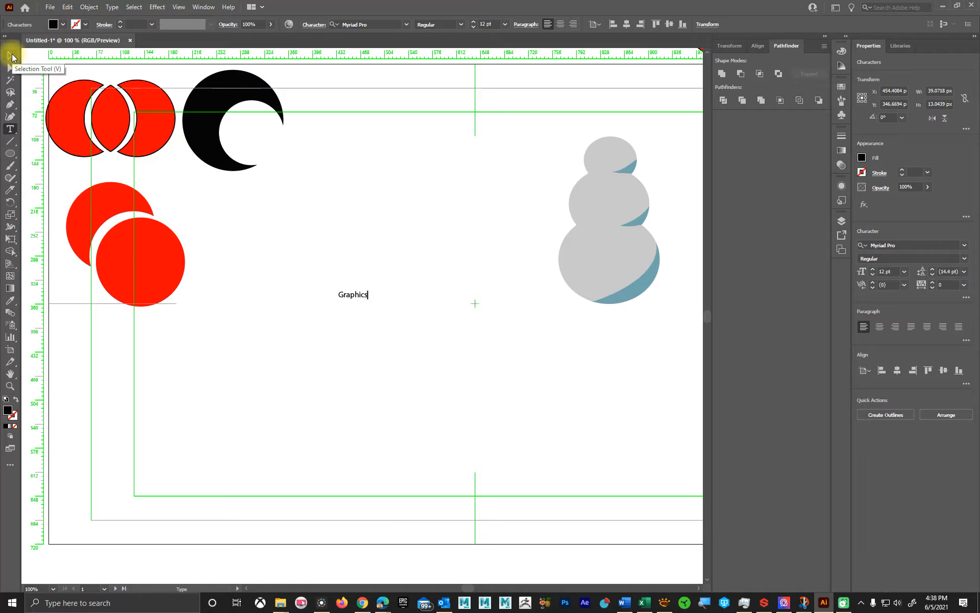
click(12, 55)
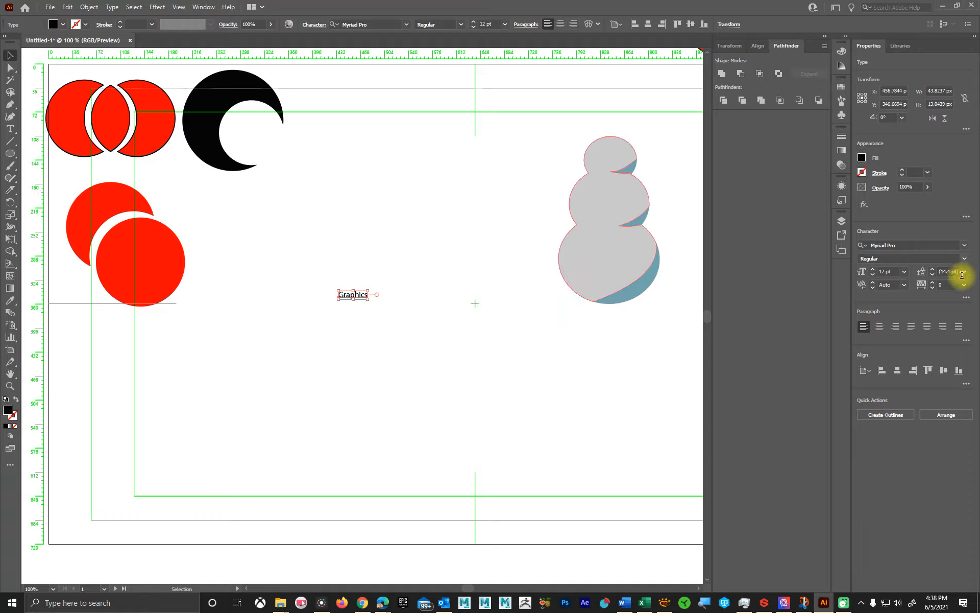
click(203, 6)
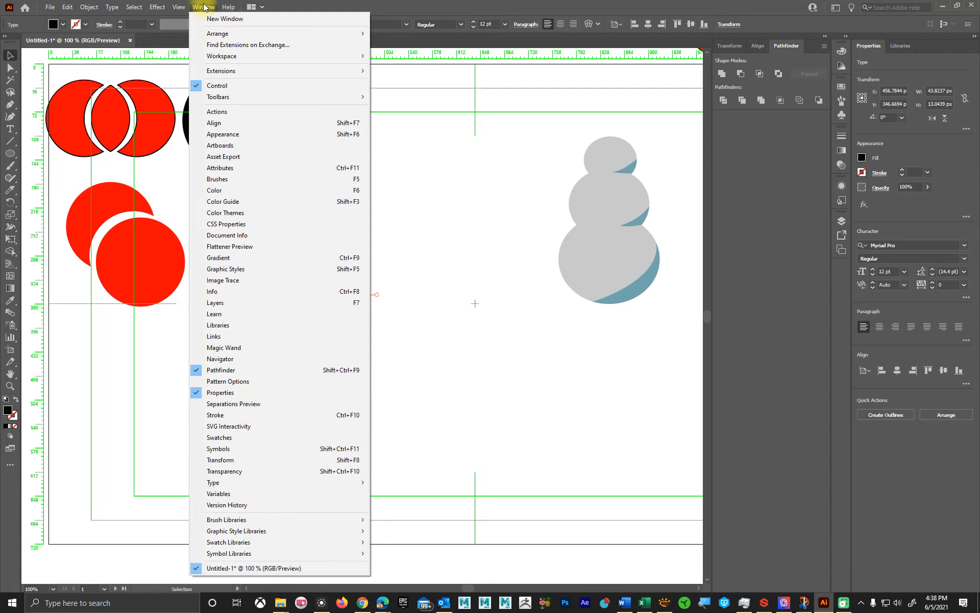
mouse_move(208, 77)
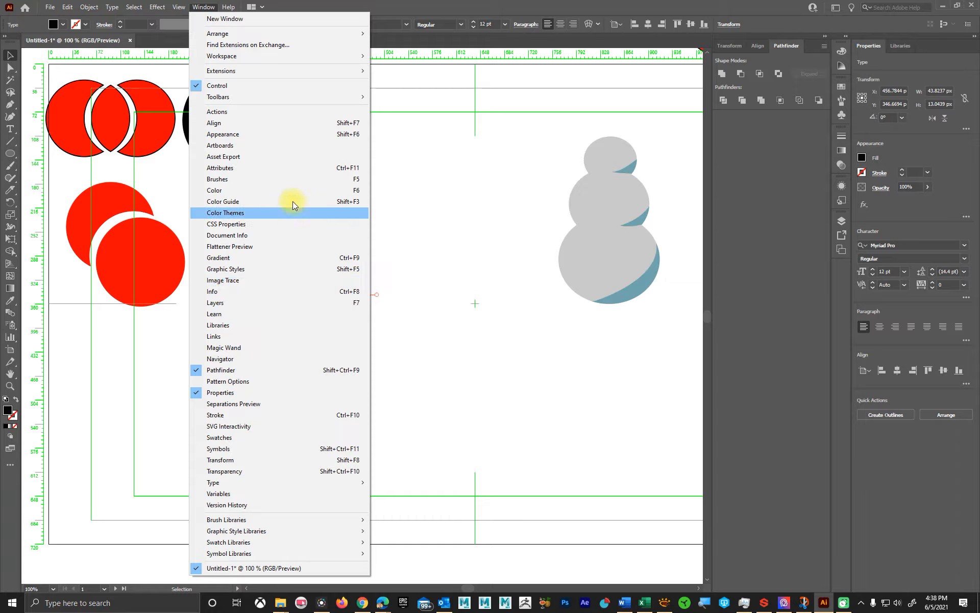
click(933, 478)
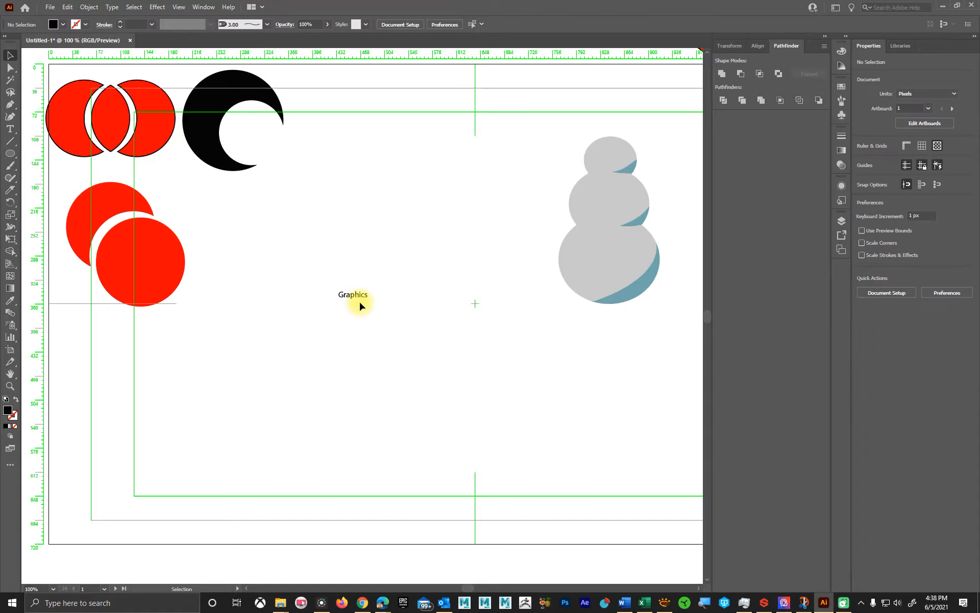
click(336, 266)
click(143, 7)
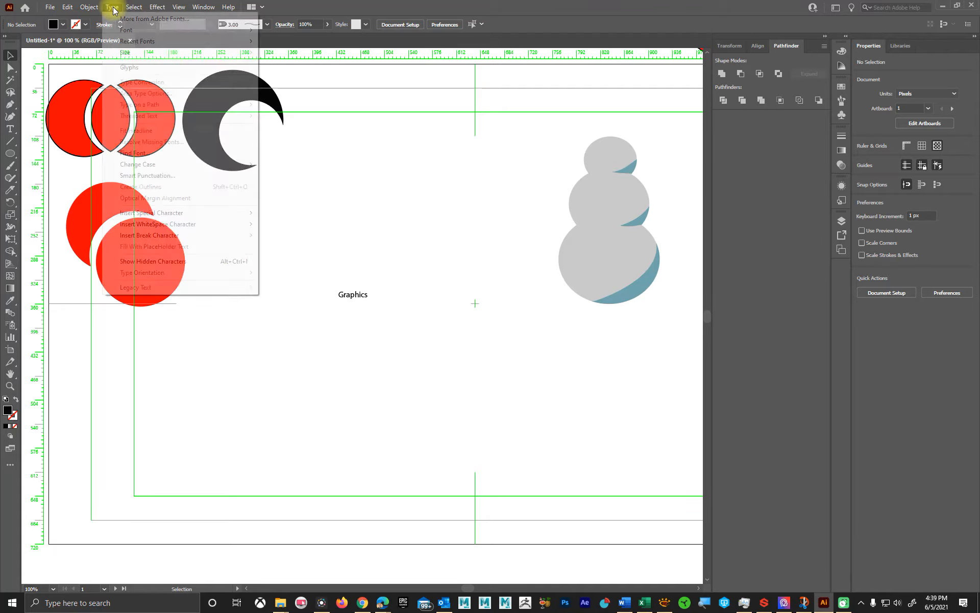
mouse_move(113, 10)
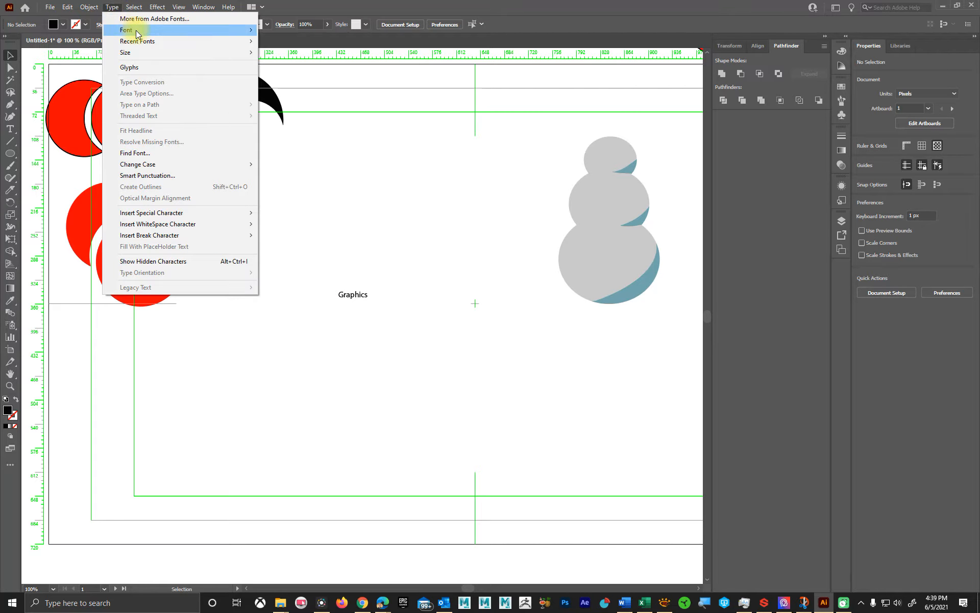
mouse_move(175, 29)
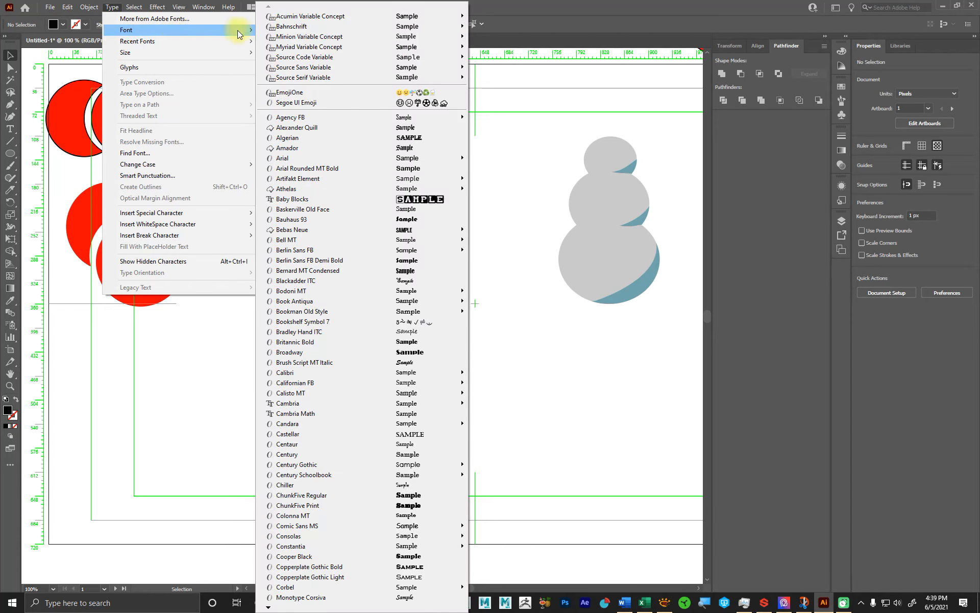
mouse_move(387, 382)
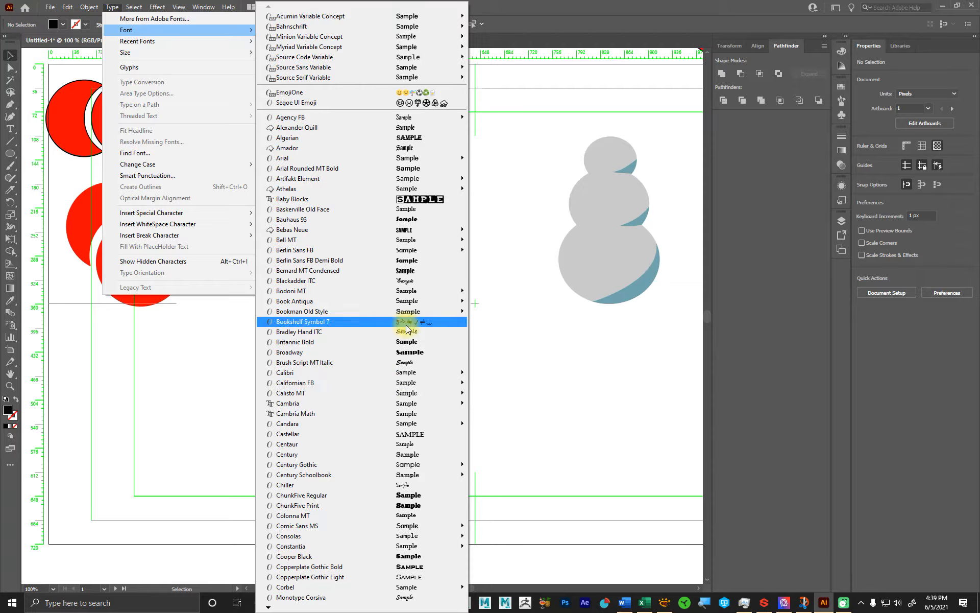
mouse_move(408, 289)
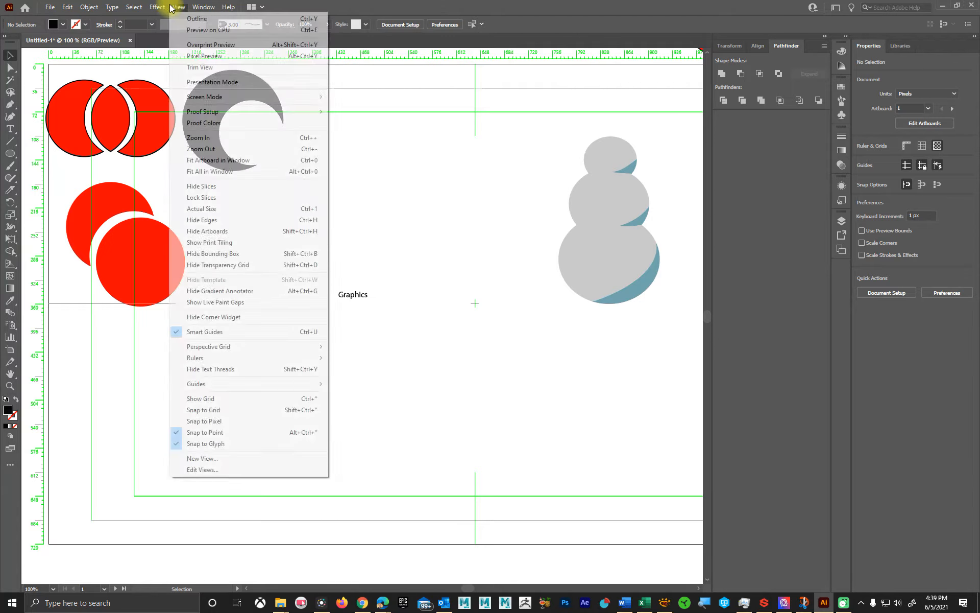
Show the Character panel and dock it above the Transform, Align and Pathfinder group in the same column.
mouse_move(209, 6)
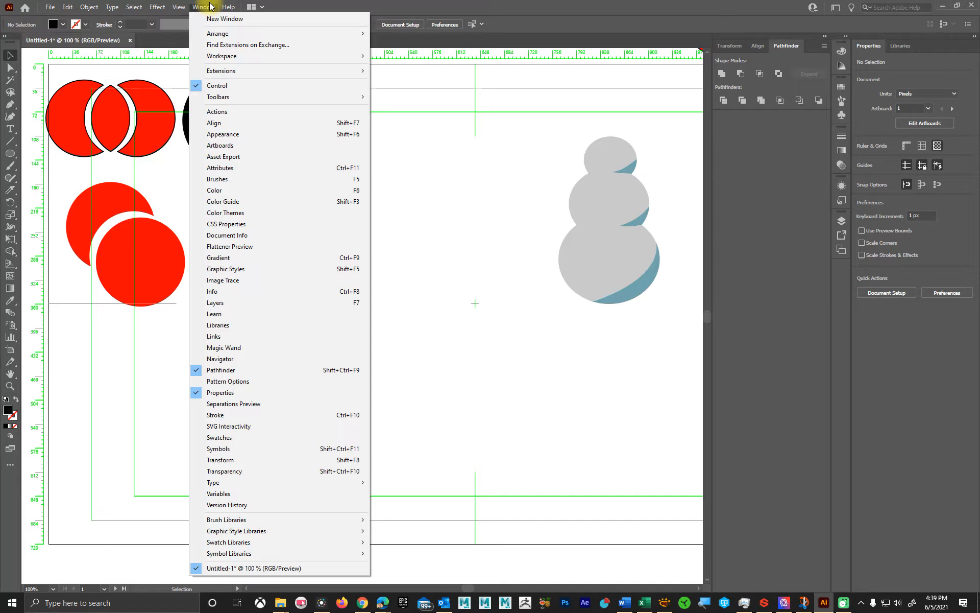
mouse_move(236, 482)
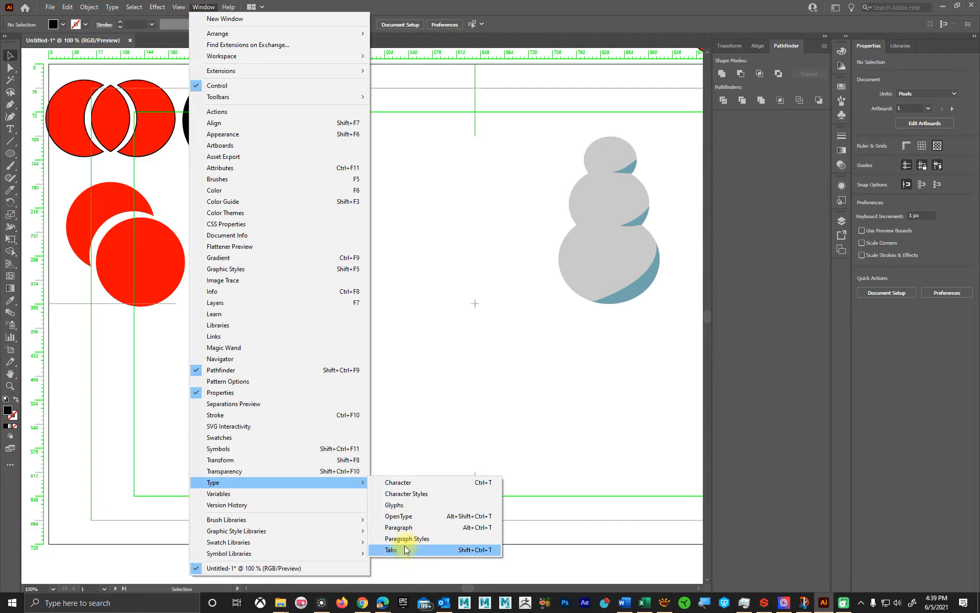
click(418, 482)
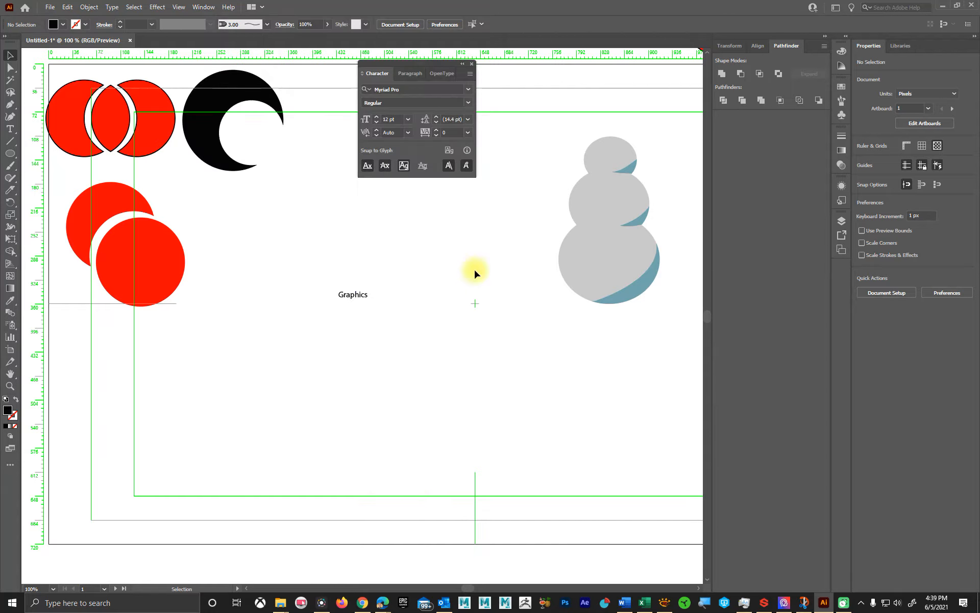
drag(398, 64, 832, 263)
click(736, 138)
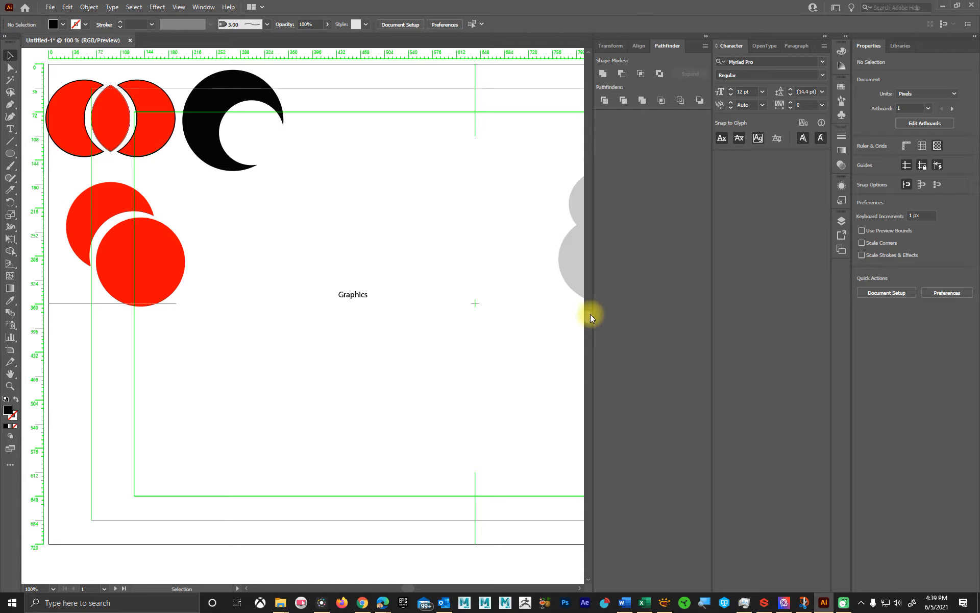
click(706, 36)
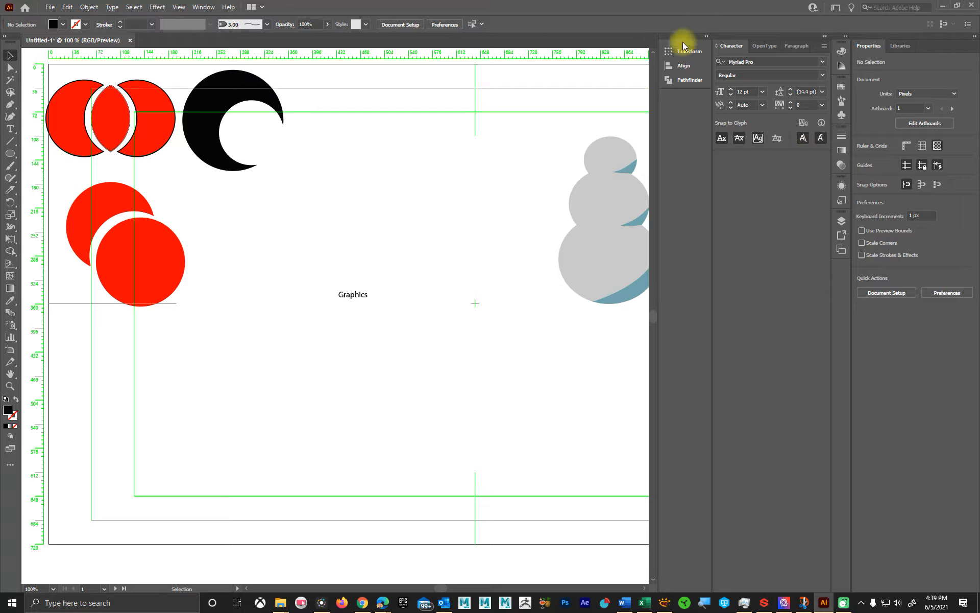
drag(685, 41, 749, 167)
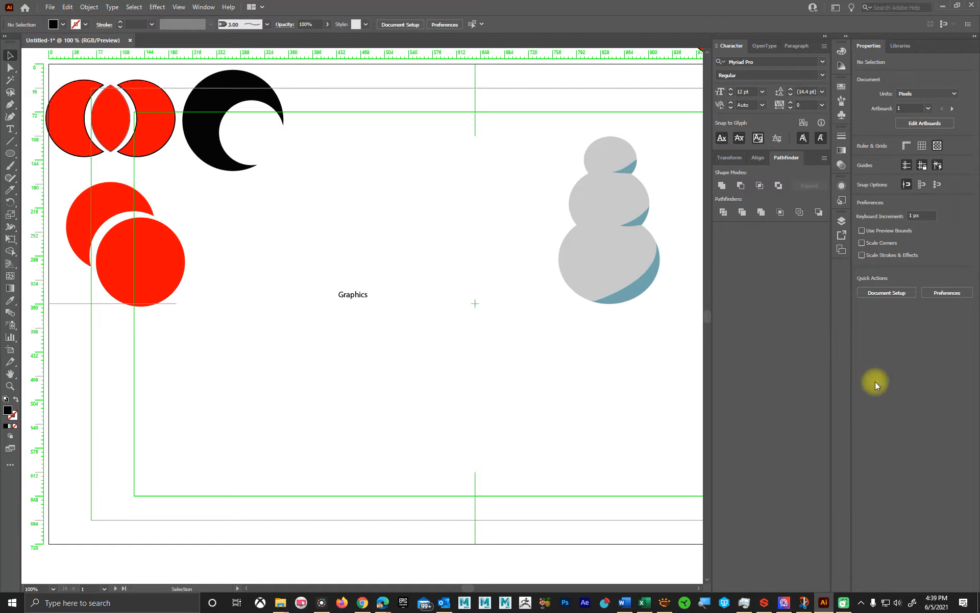
click(203, 6)
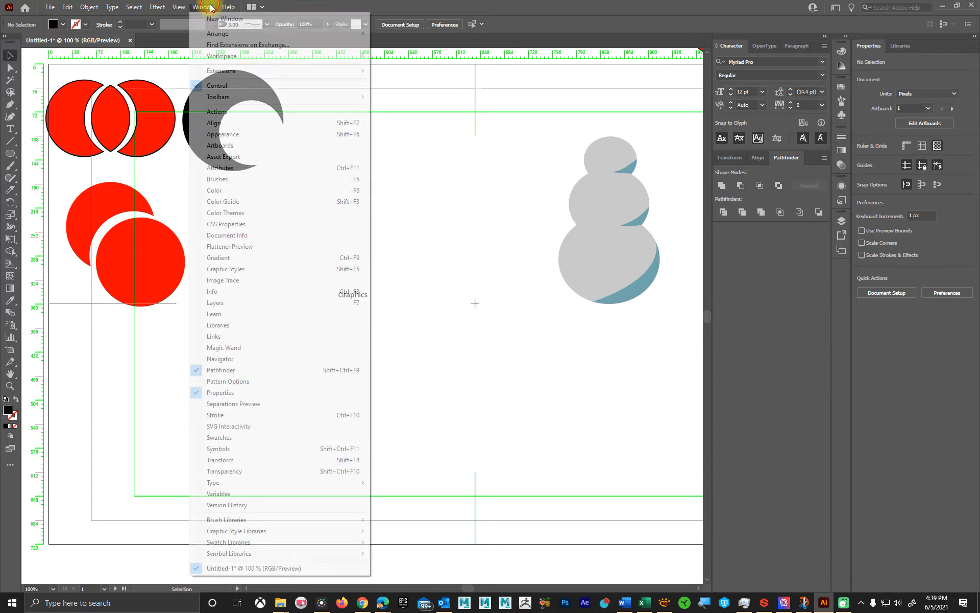
mouse_move(268, 481)
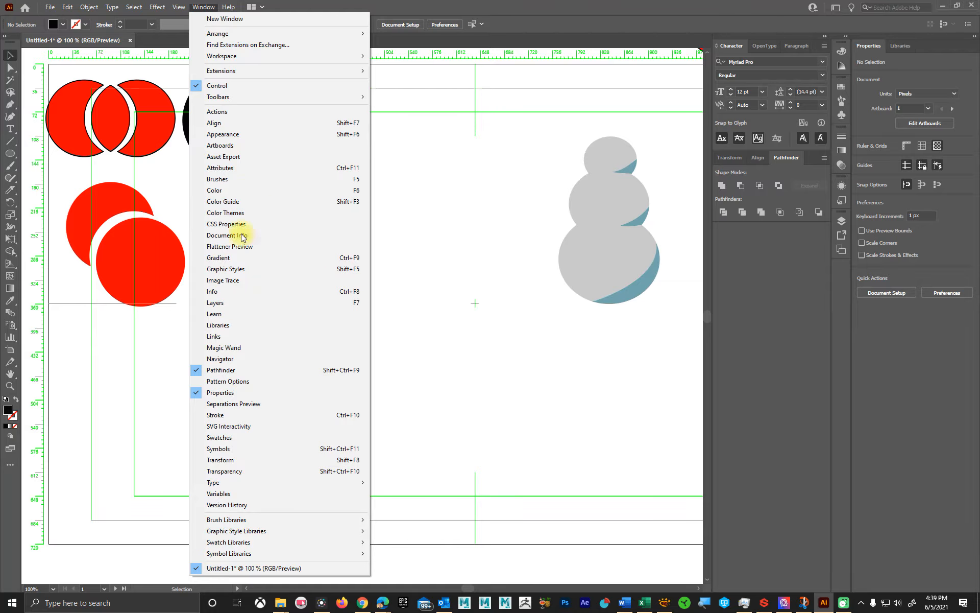
click(508, 23)
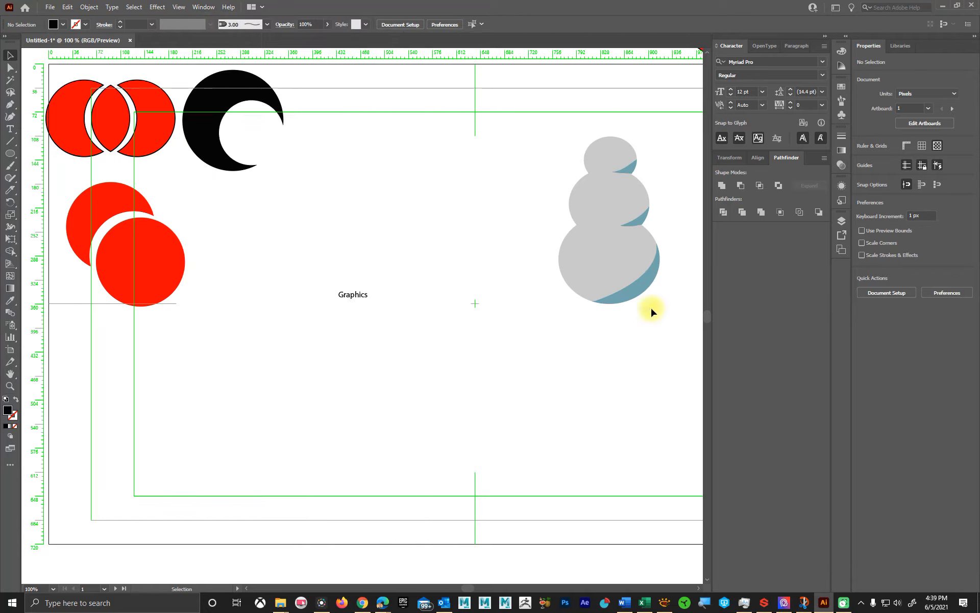
Try enlarging the "Graphics" text freehand by its bounding box, and undo the scaling.
click(352, 301)
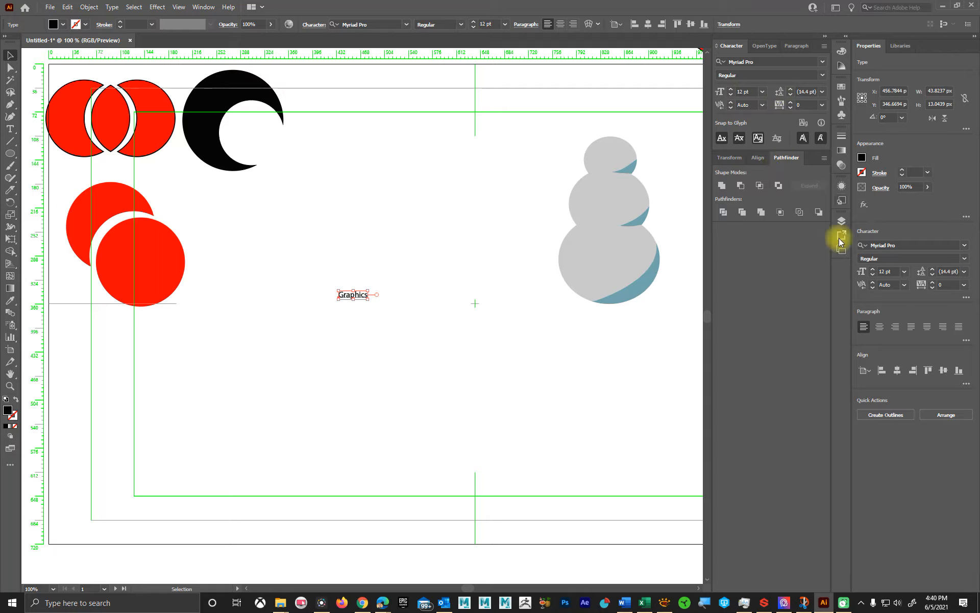
drag(367, 300, 490, 397)
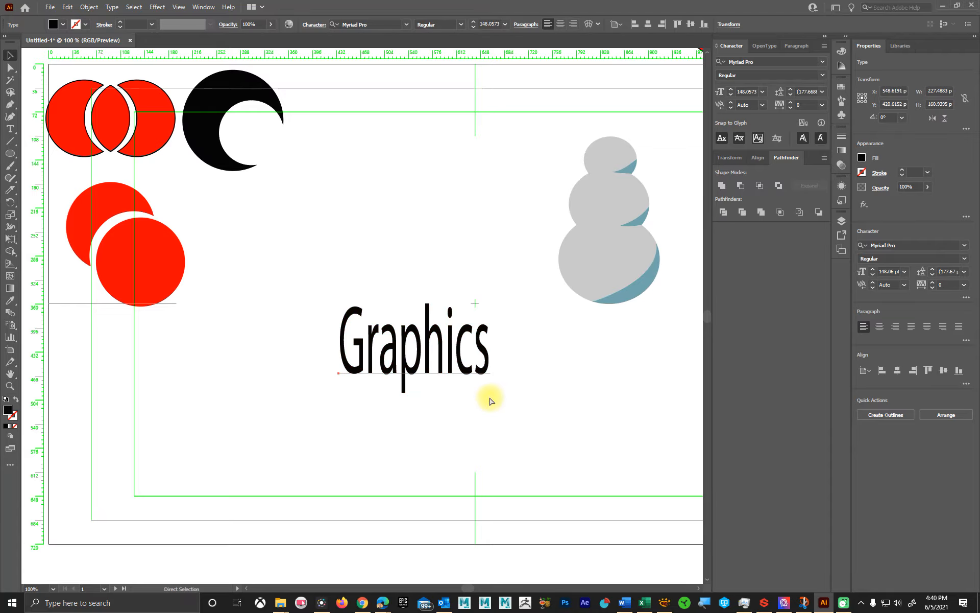
key(ctrl+z)
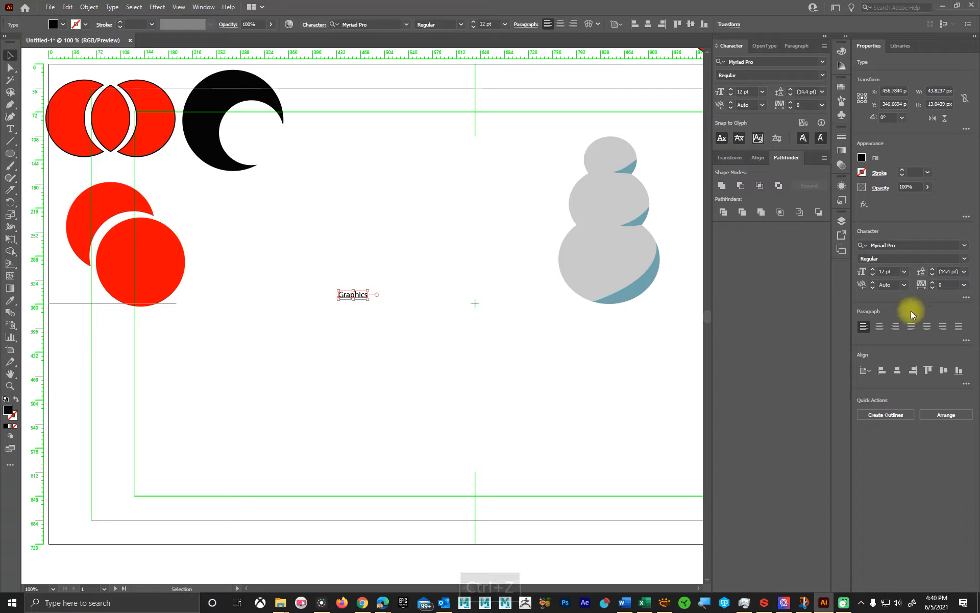
Set the "Graphics" text to 60 pt and move it slightly down and to the left.
click(904, 271)
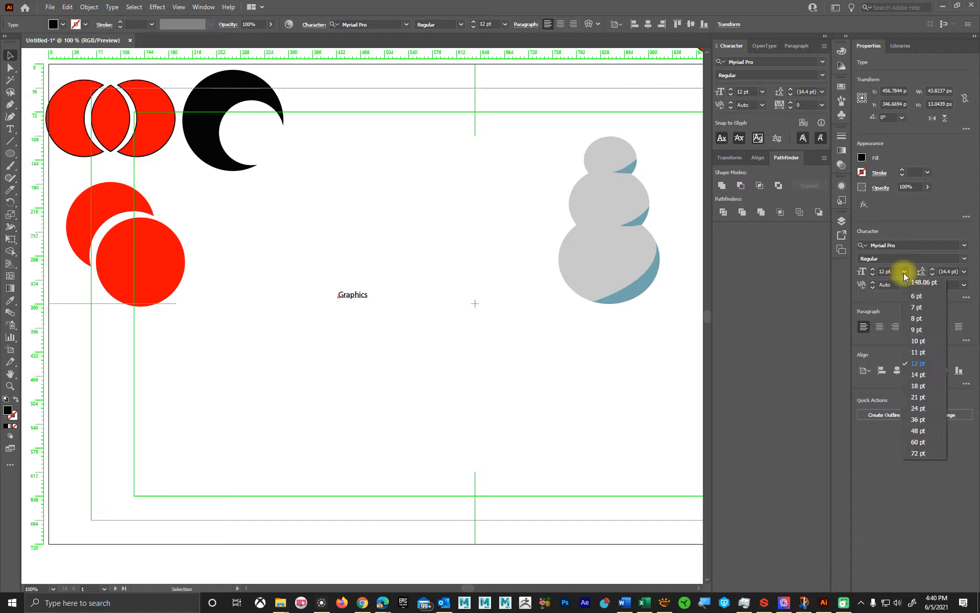
click(918, 442)
drag(431, 269, 408, 312)
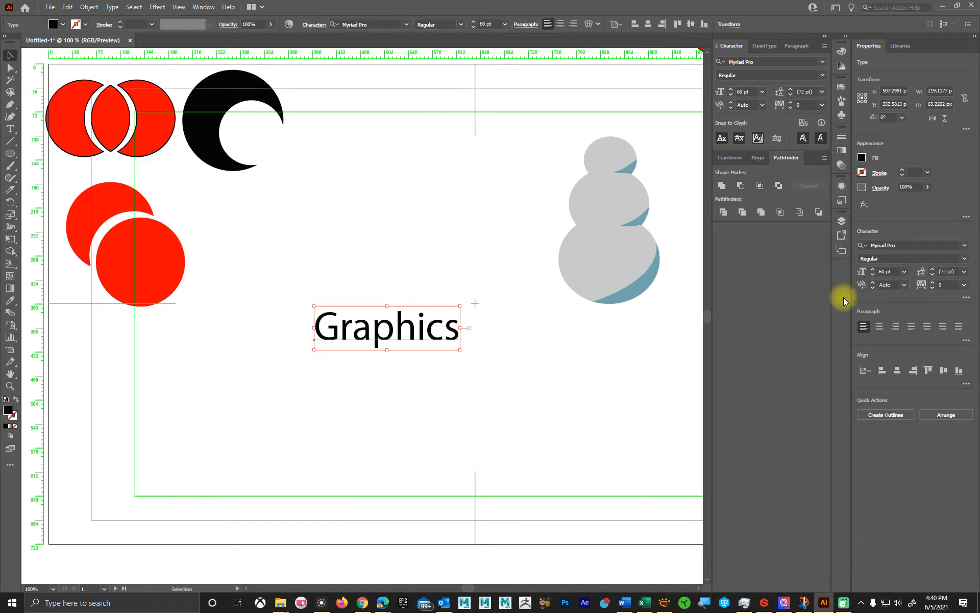
Collapse the docked column holding the Character, Transform, Align and Pathfinder panels to its compact labelled form.
click(965, 245)
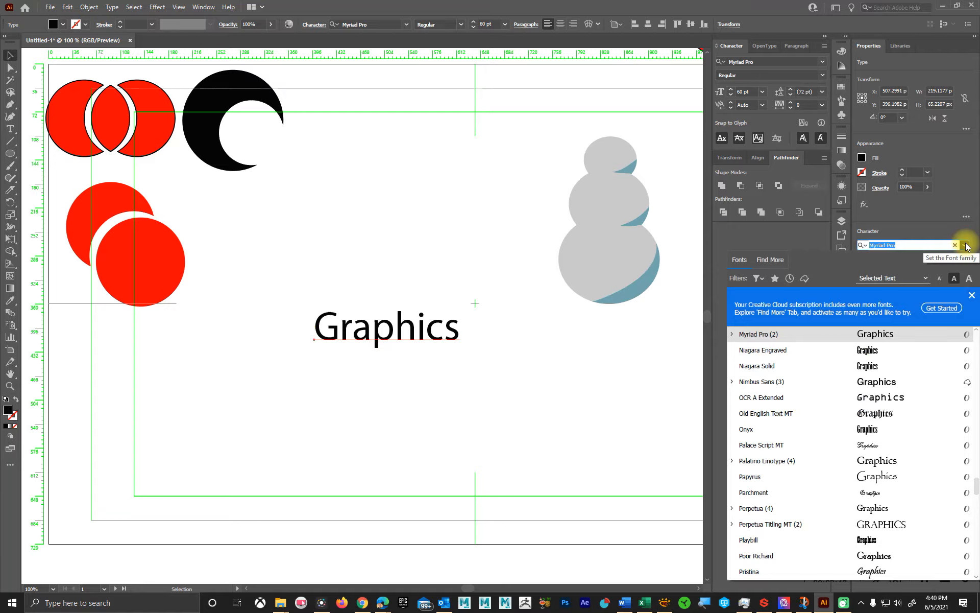
click(965, 246)
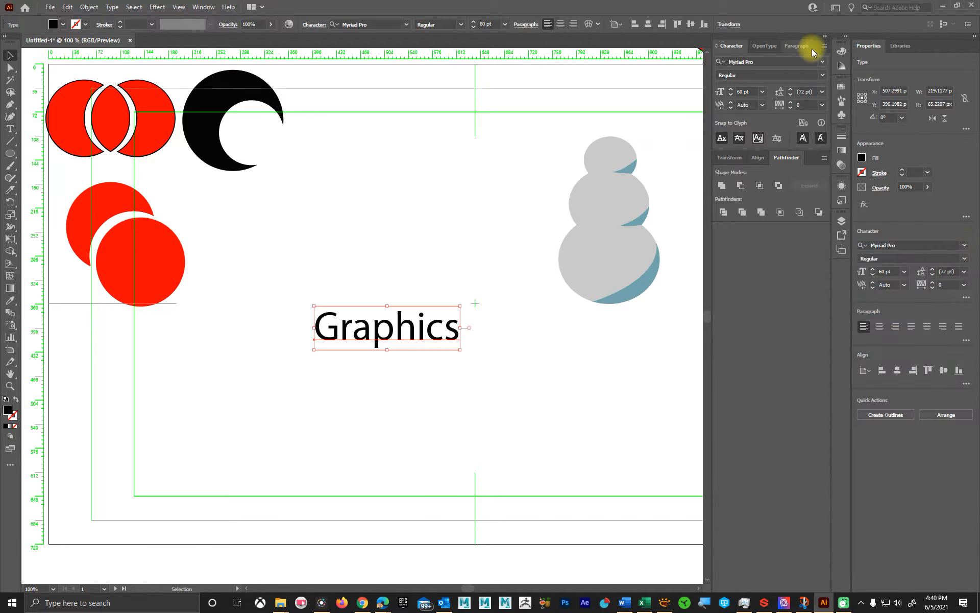
click(825, 35)
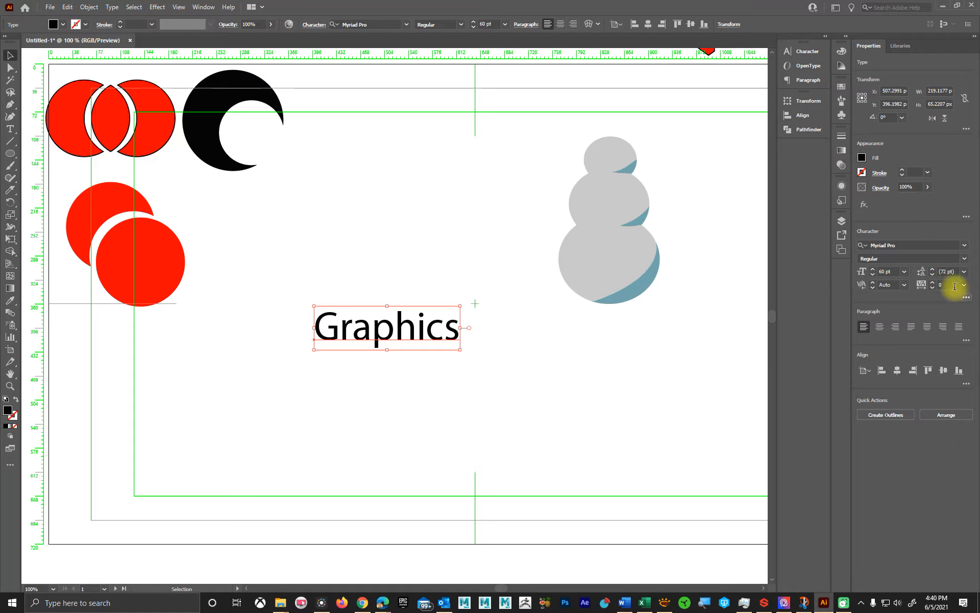
Browse the font previews for the selected "Graphics" text and set its font to Gill Sans MT.
click(965, 272)
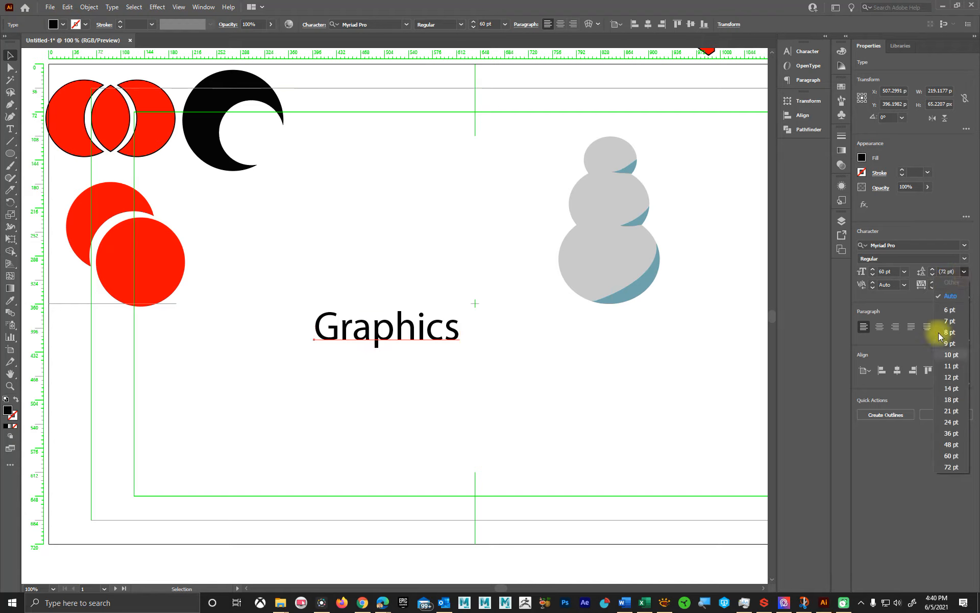
click(941, 227)
click(964, 246)
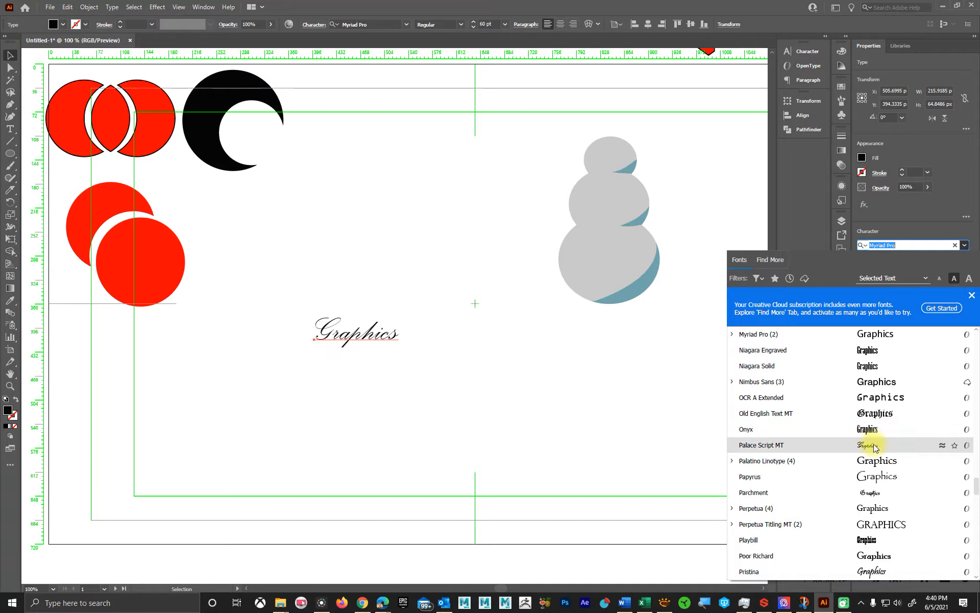
scroll(874, 444, down, 1)
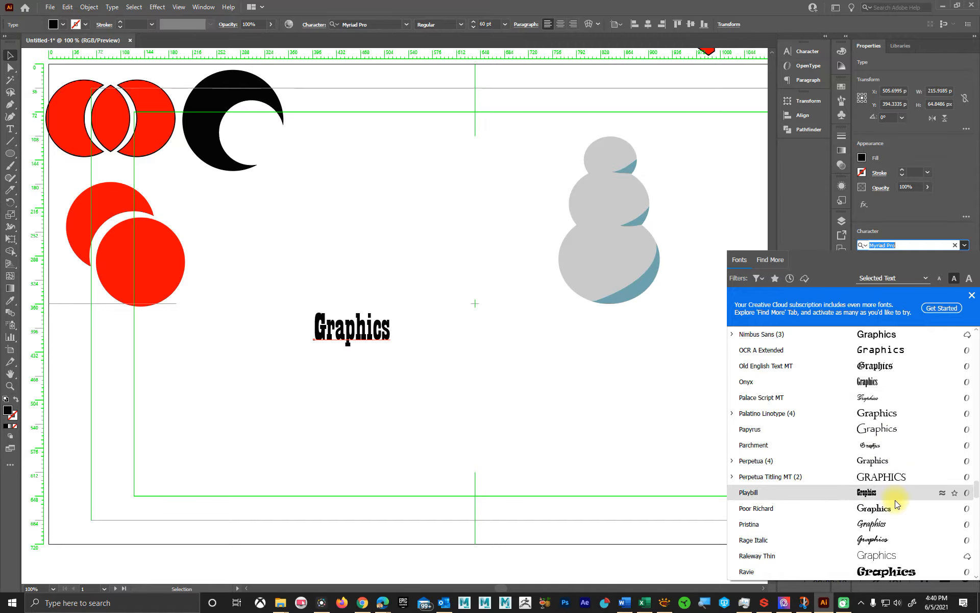
scroll(897, 505, down, 1)
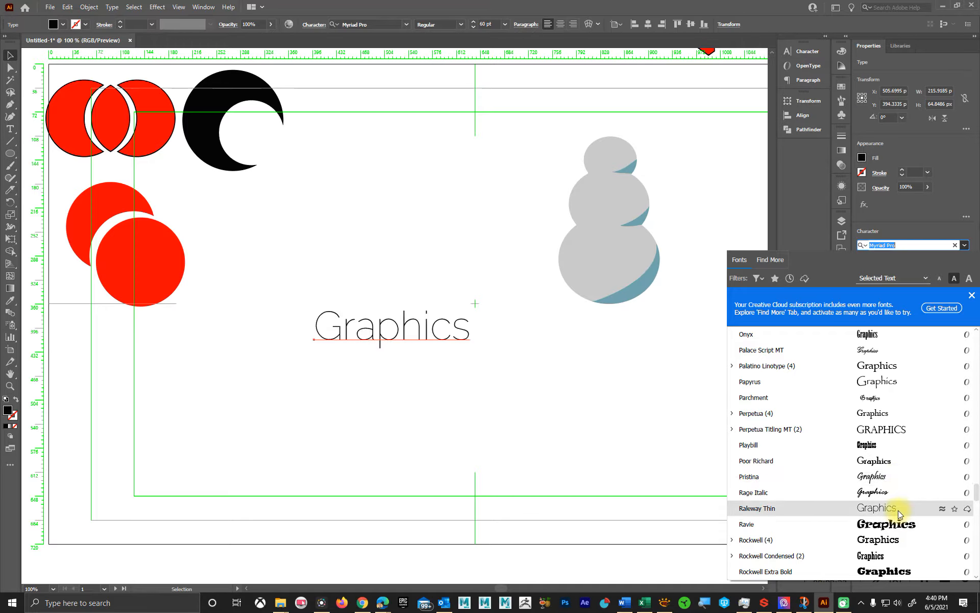
scroll(898, 510, down, 3)
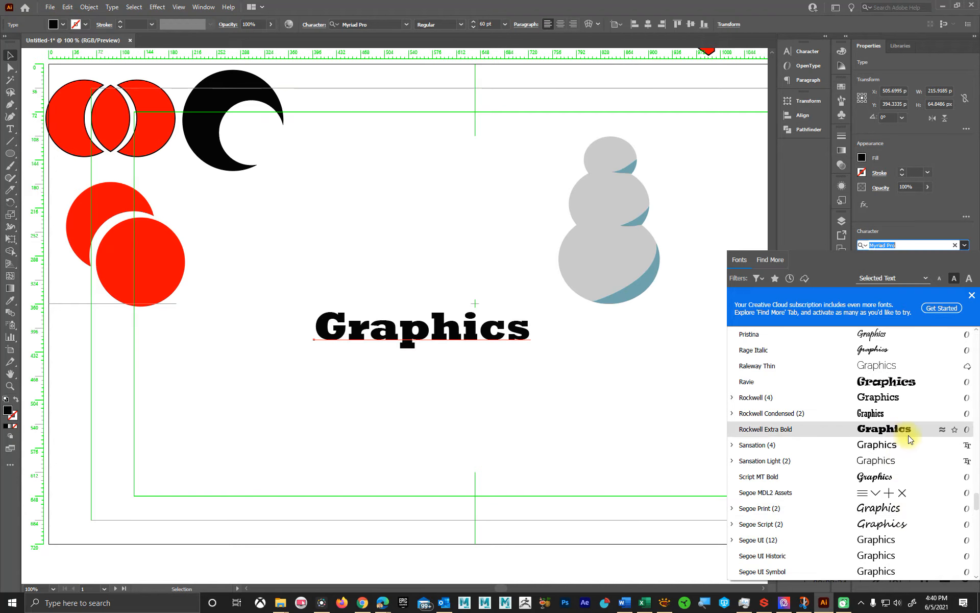
scroll(906, 435, down, 2)
scroll(903, 435, down, 3)
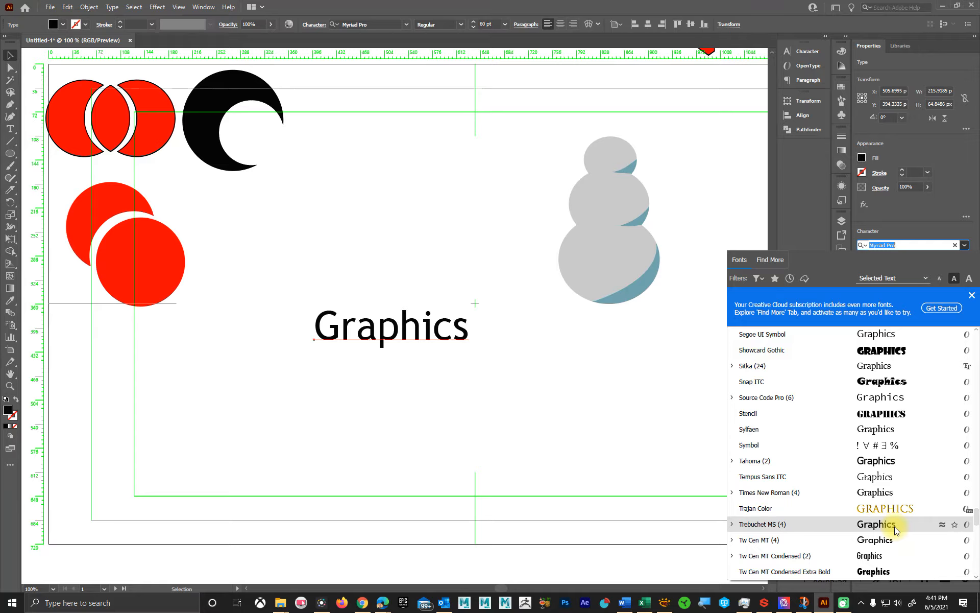
scroll(894, 536, up, 12)
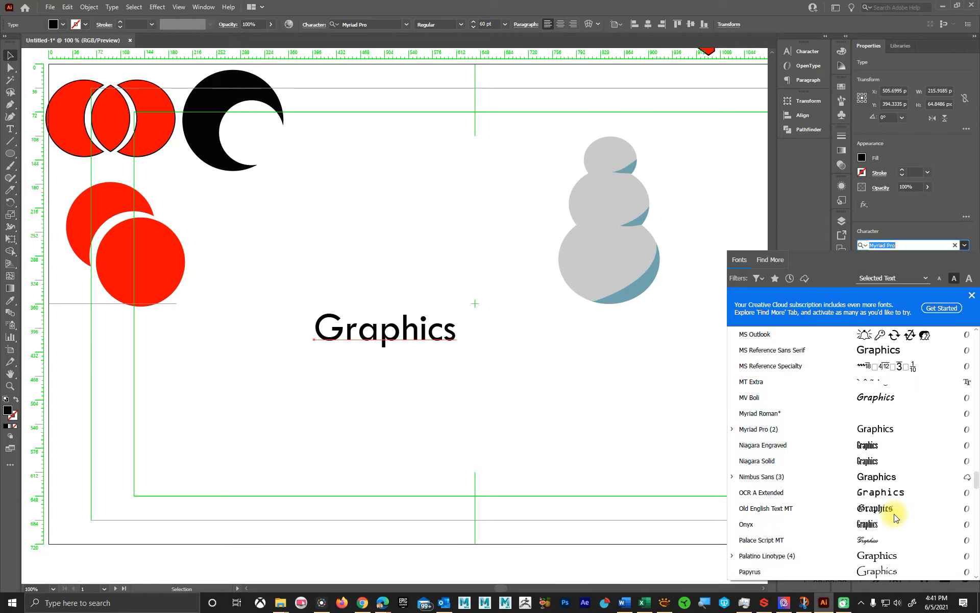
scroll(894, 513, up, 10)
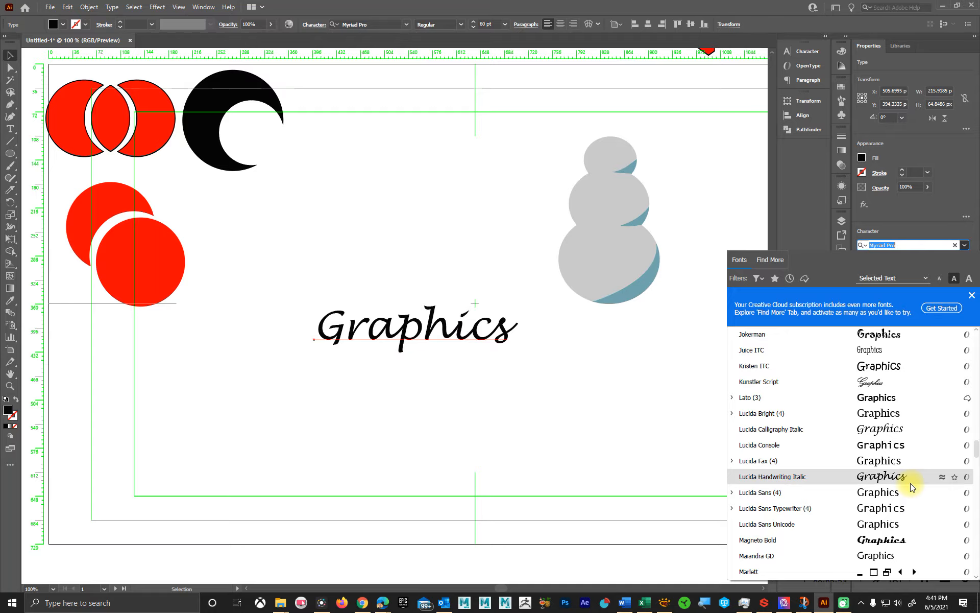
scroll(910, 483, up, 4)
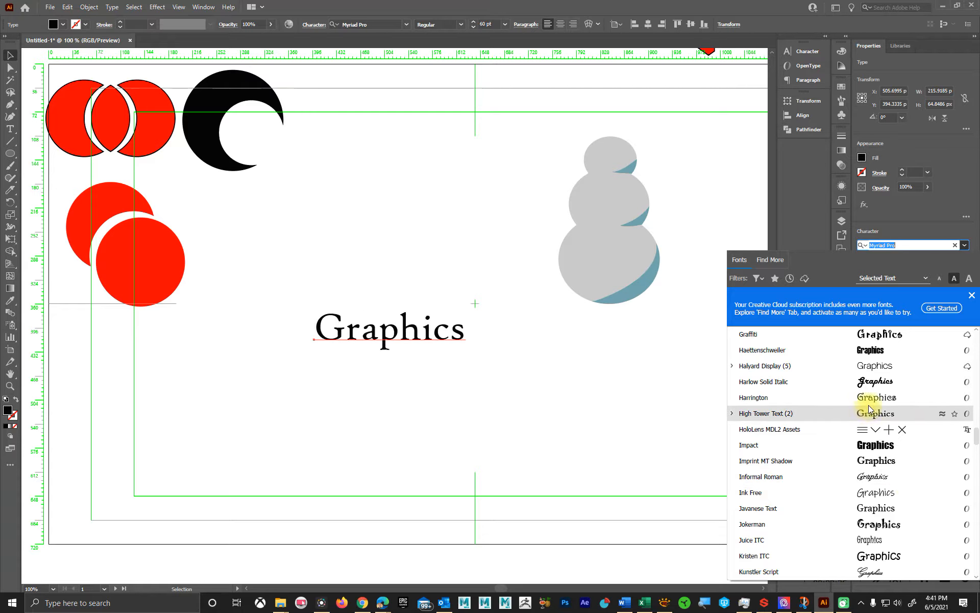
scroll(890, 400, up, 1)
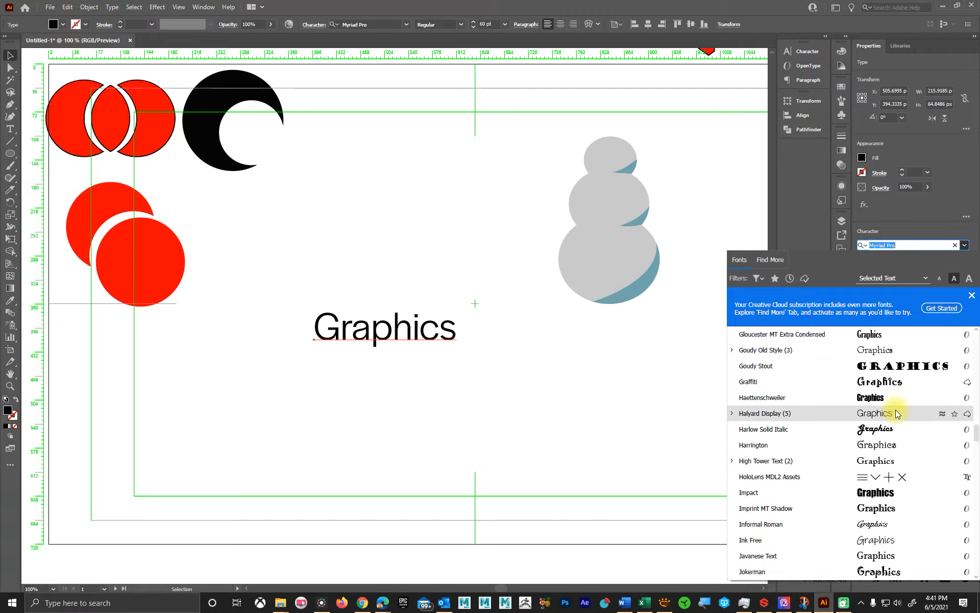
scroll(901, 364, up, 3)
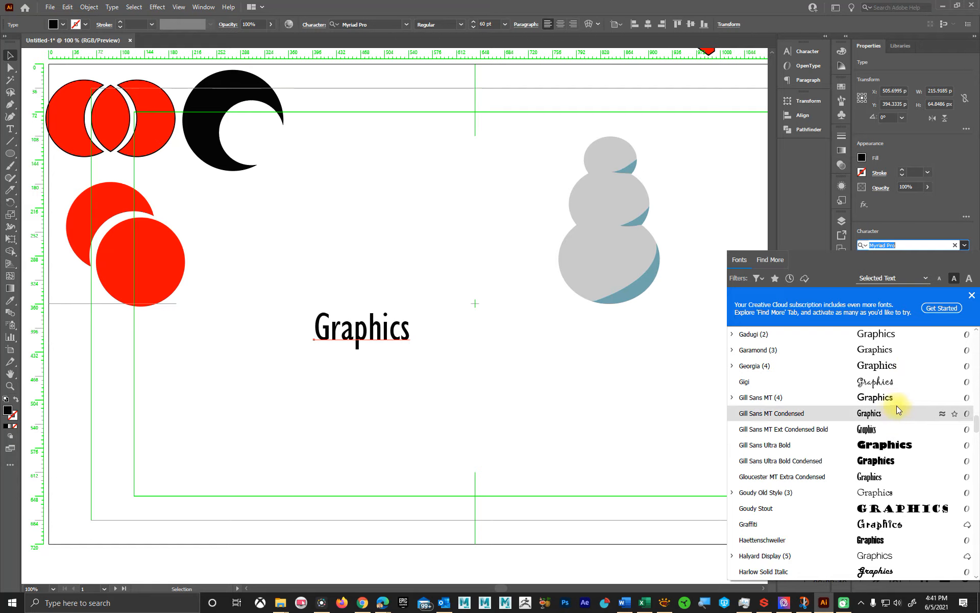
scroll(896, 405, up, 1)
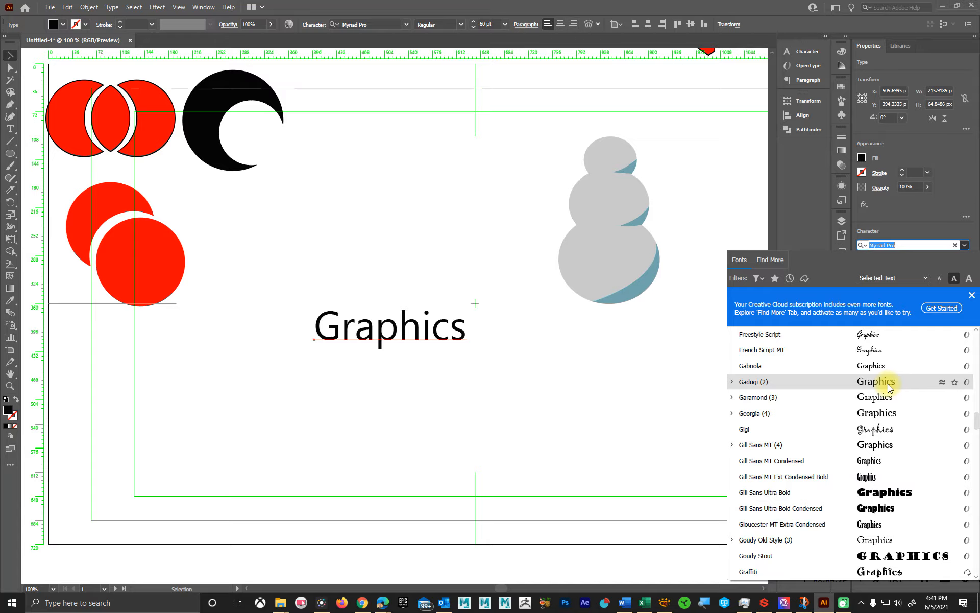
click(883, 445)
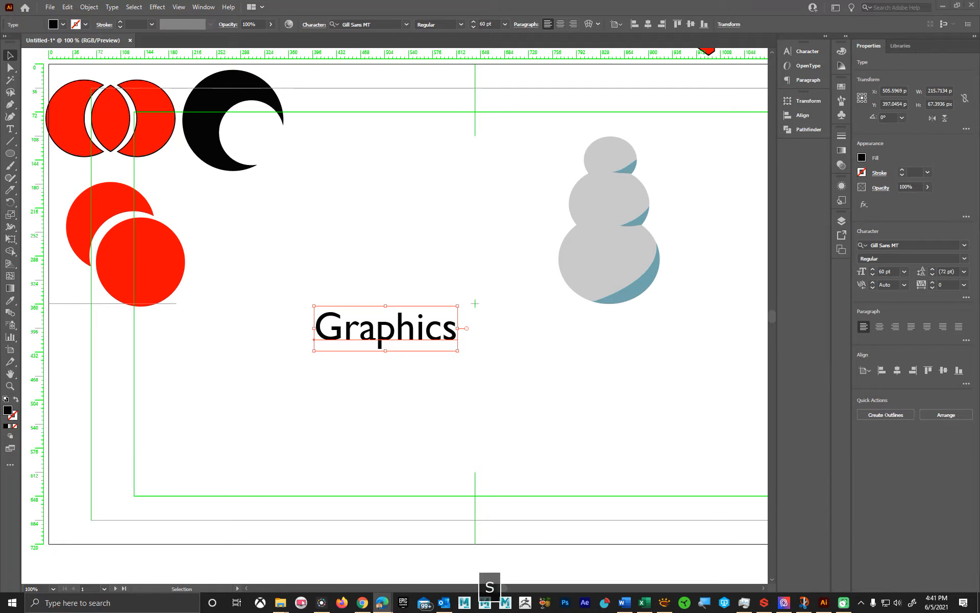
Switch to the web browser, search Bing for "serif vs sans serif" and bring the results window over the artwork.
key(i)
key(space)
key(s)
key(space)
key(s)
key(n)
key(space)
key(i)
key(Return)
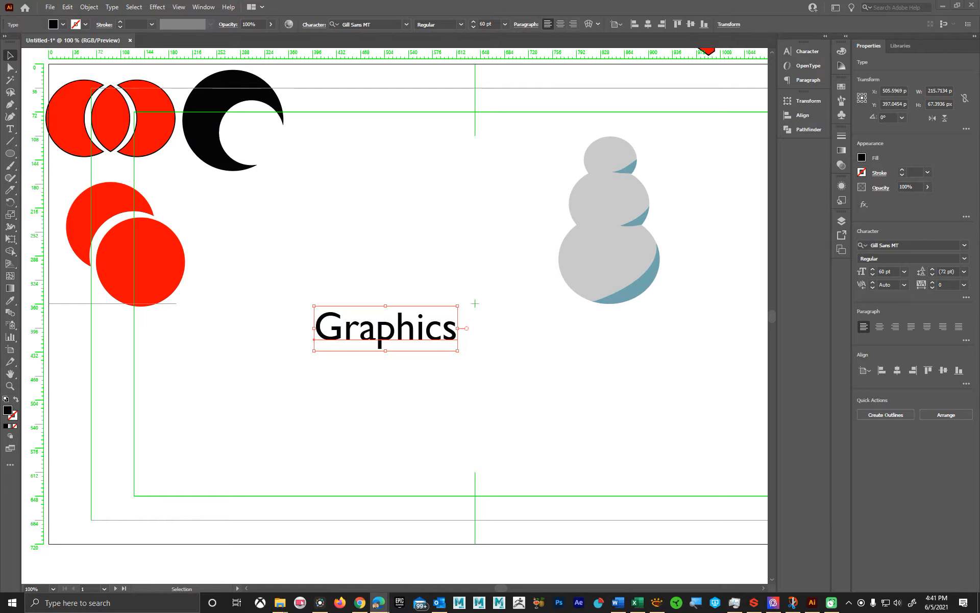
drag(978, 194, 251, 66)
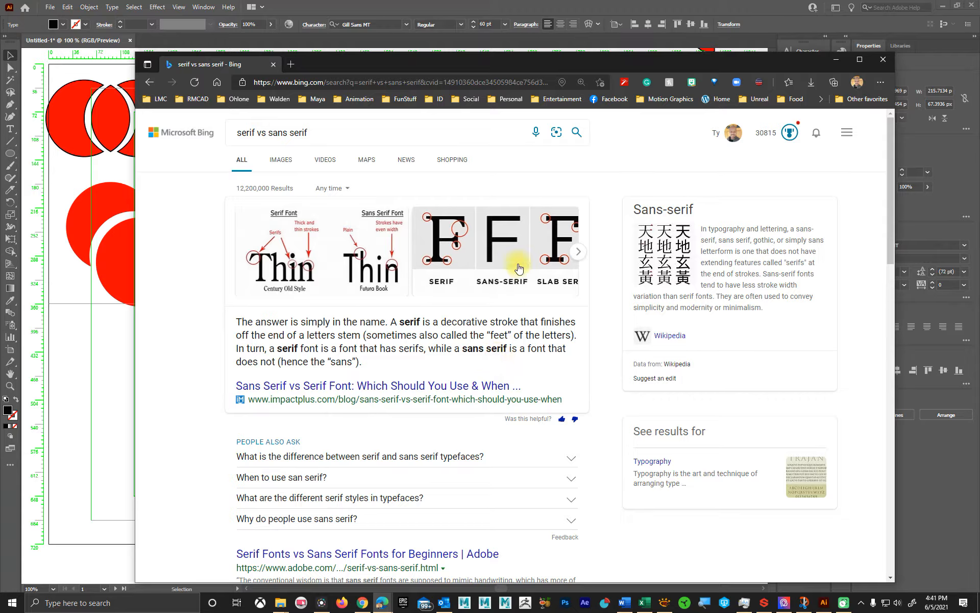
mouse_move(512, 242)
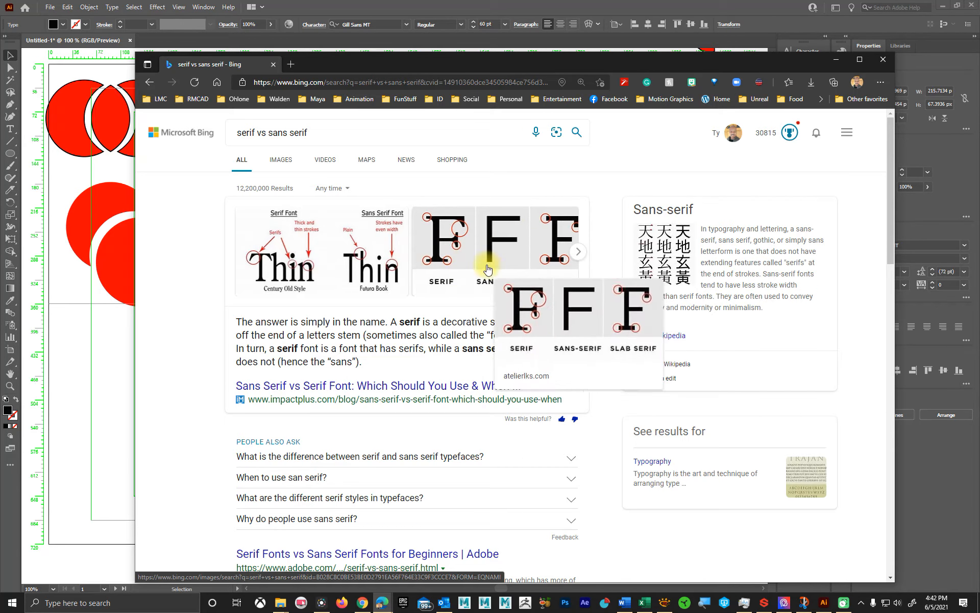
Examine the image results comparing serif and sans serif lettering, and move the browser window away from the artwork.
click(281, 160)
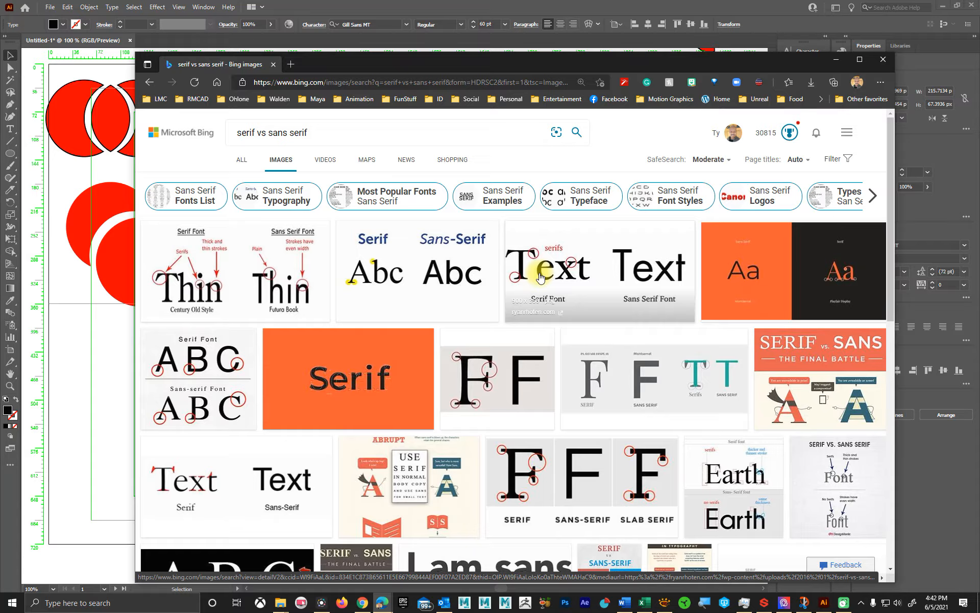
scroll(536, 268, down, 4)
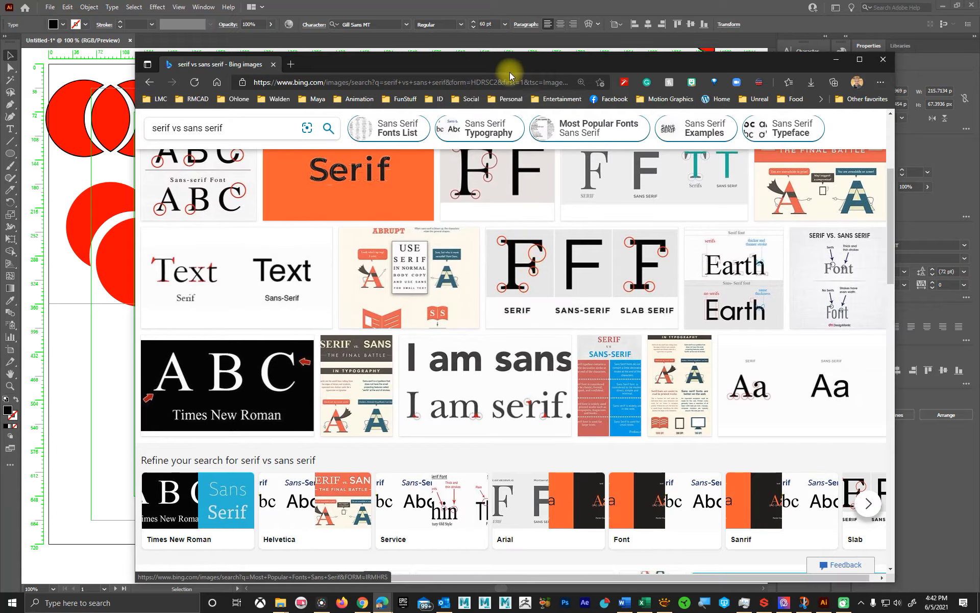
drag(505, 65, 979, 65)
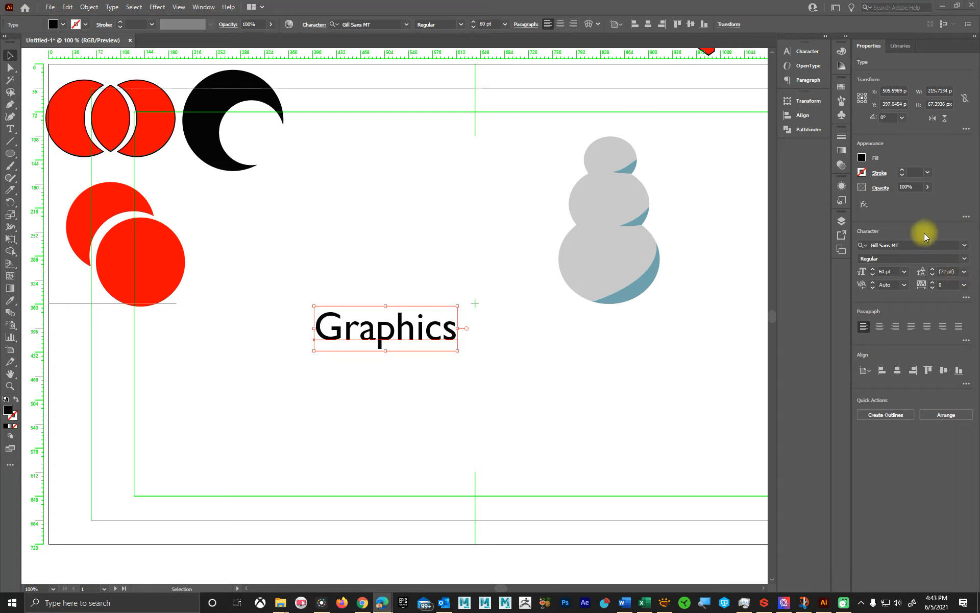
Show the additional character options for the selected "Graphics" text.
click(966, 298)
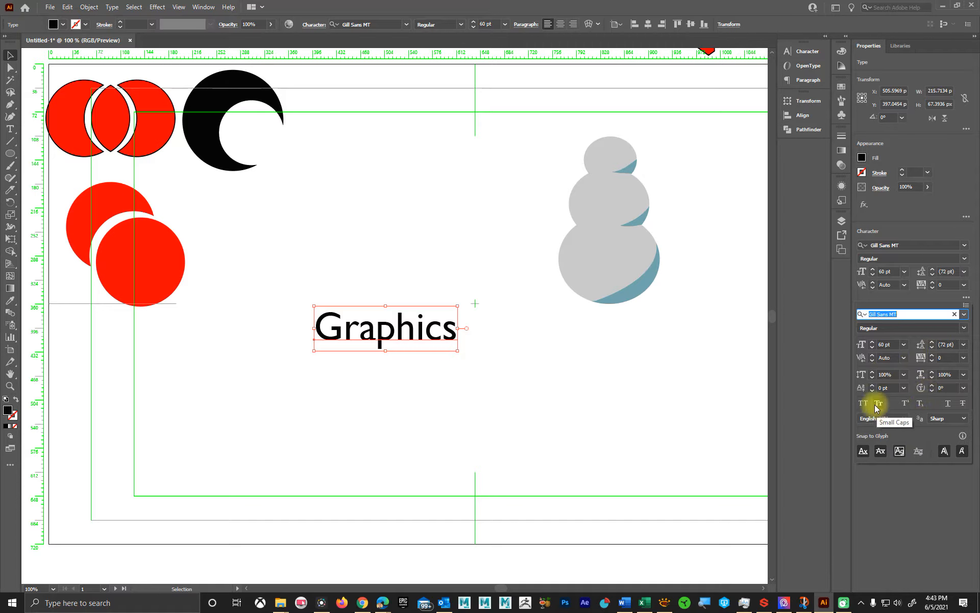
click(966, 297)
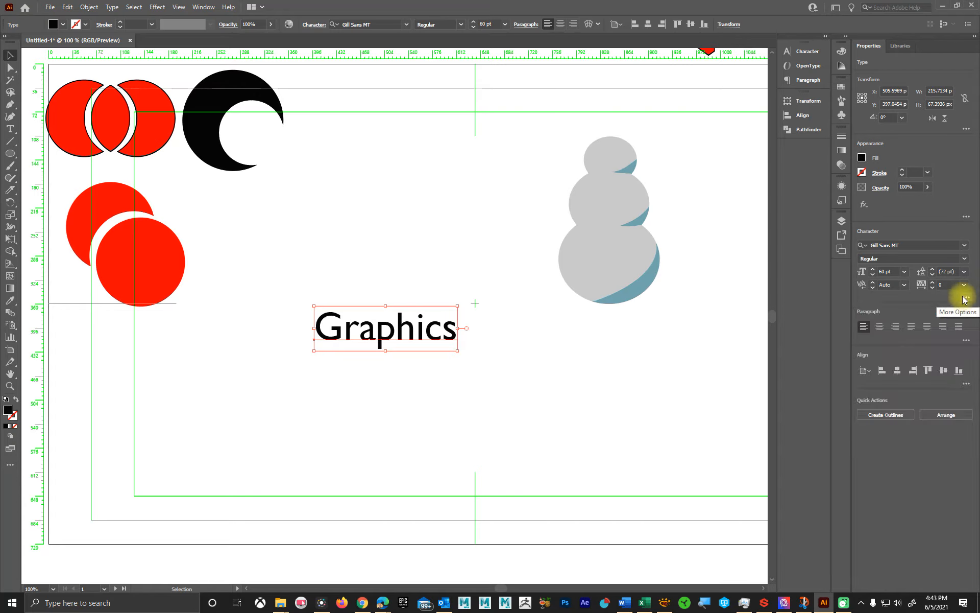
click(967, 298)
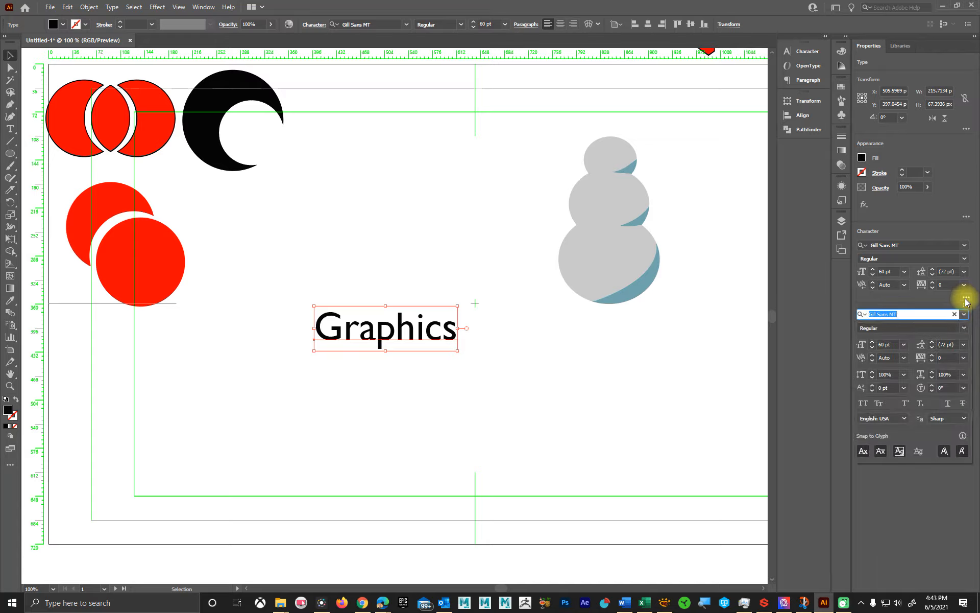
Try All Caps on the "Graphics" text several times and leave it switched off.
click(864, 403)
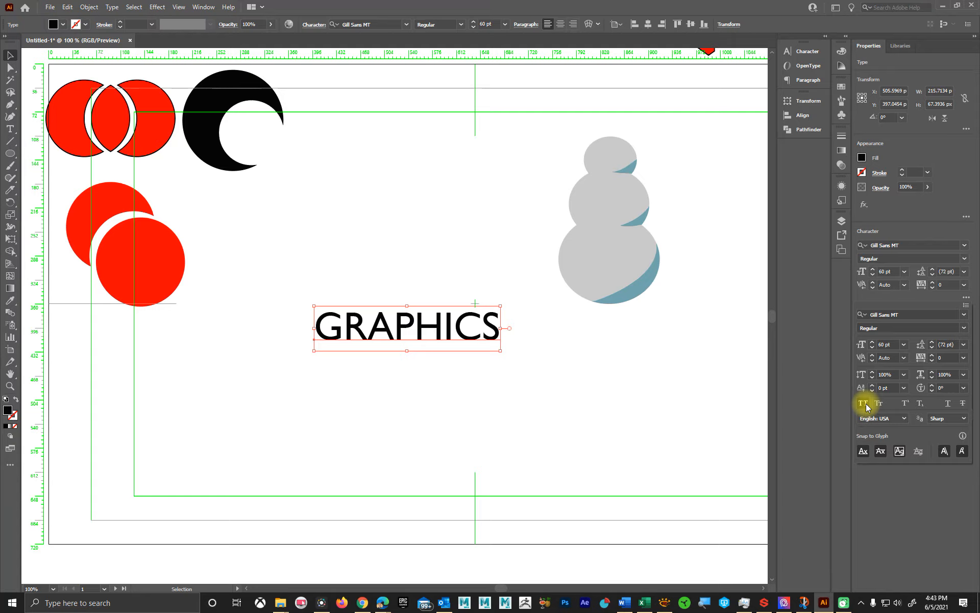
click(865, 404)
click(865, 404)
click(865, 405)
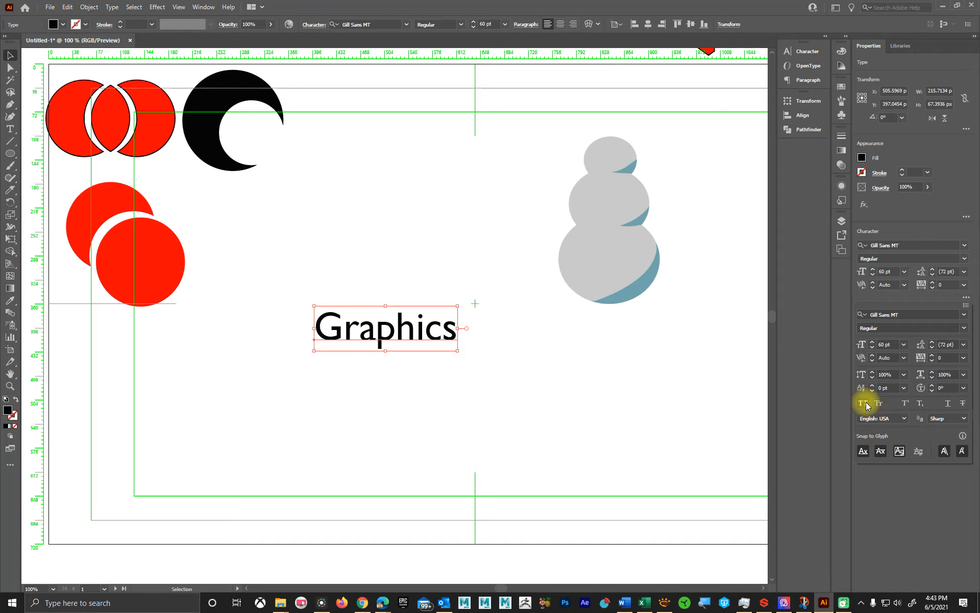
click(864, 404)
click(863, 403)
click(865, 404)
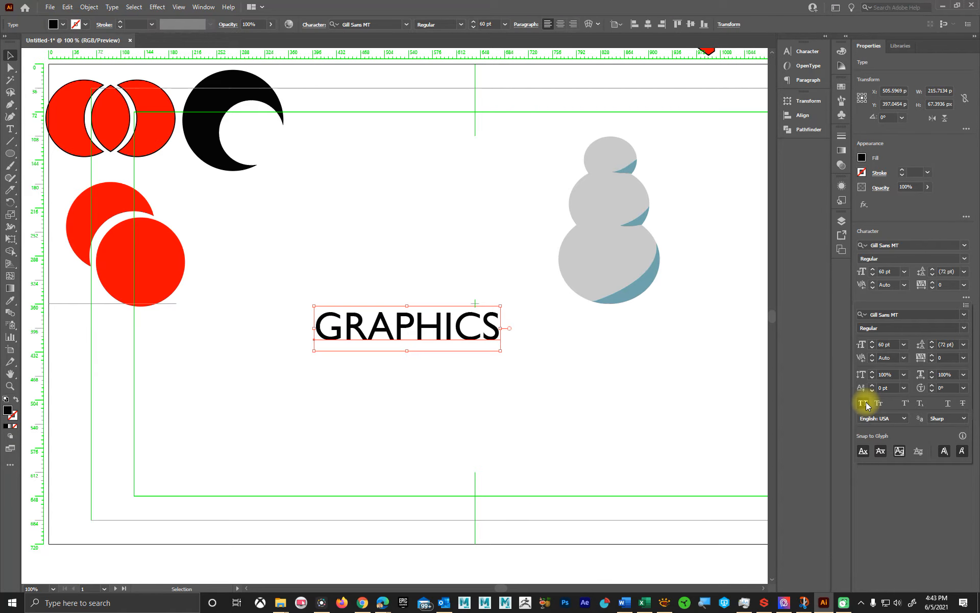
click(865, 404)
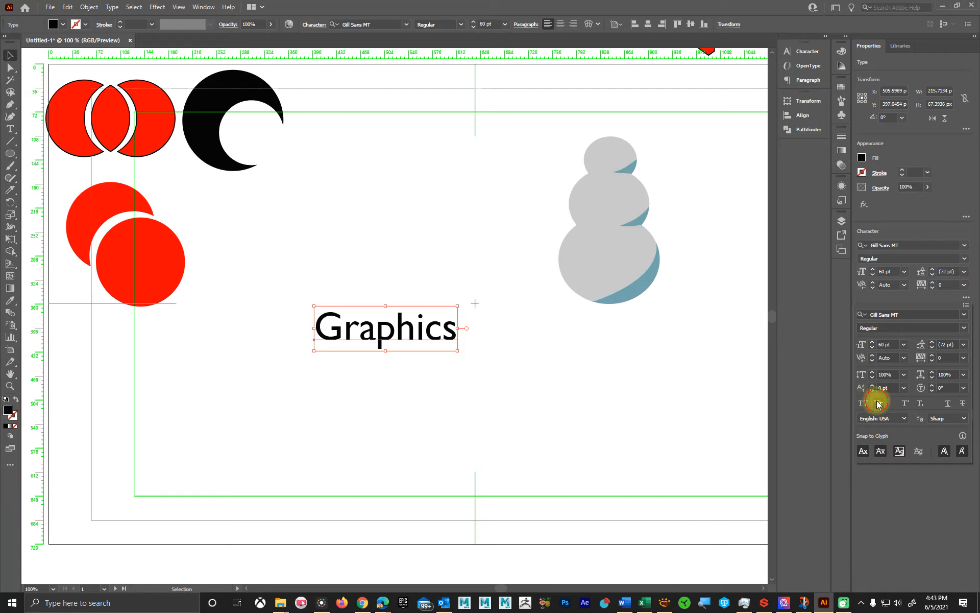
Apply Small Caps to the "Graphics" text, and try underlining it before switching the underline back off.
click(878, 404)
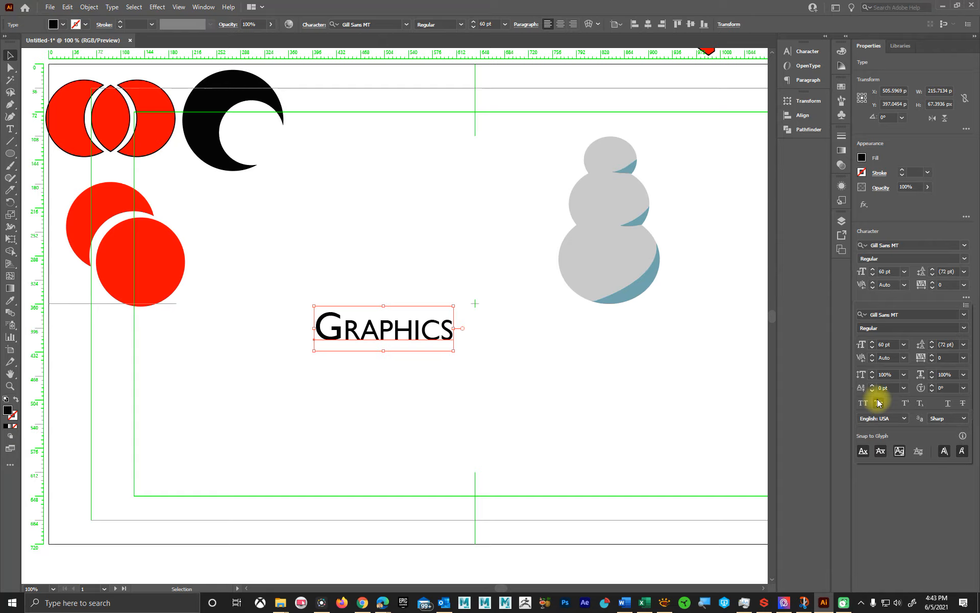
click(948, 404)
click(947, 404)
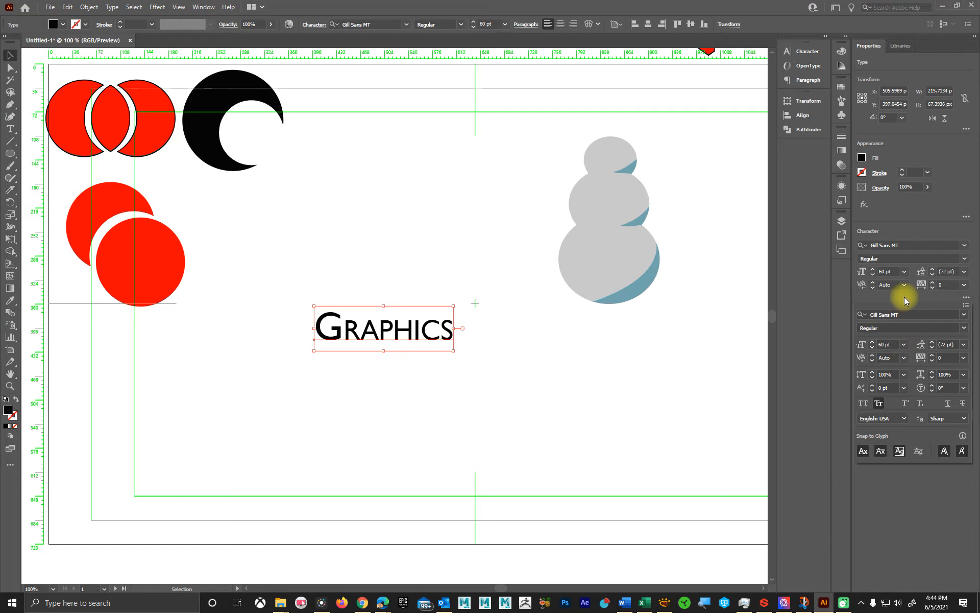
Try reducing the "Graphics" text's tracking to -2, preview the wider presets and return the tracking to 0.
click(932, 282)
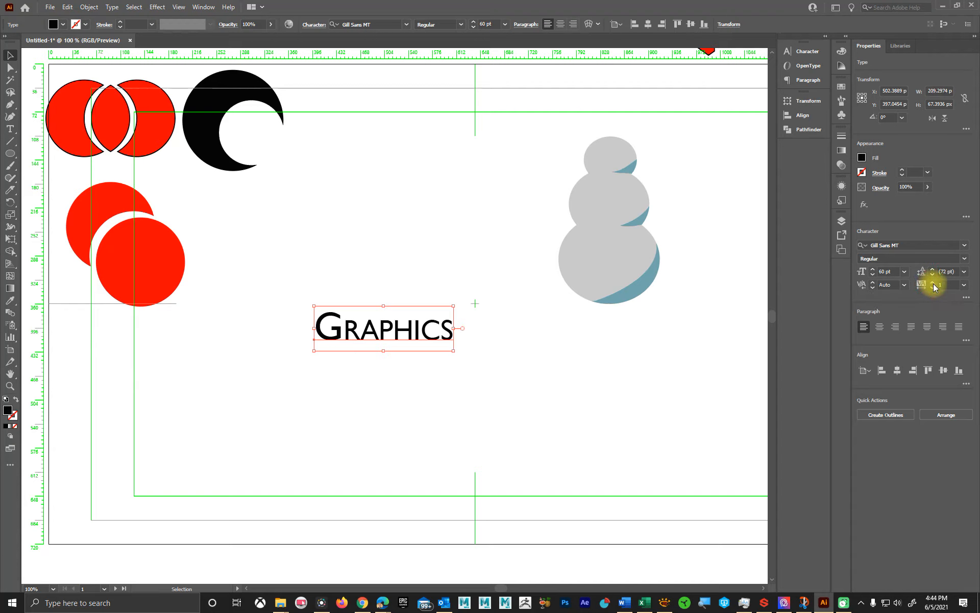
click(932, 288)
click(932, 288)
click(932, 288)
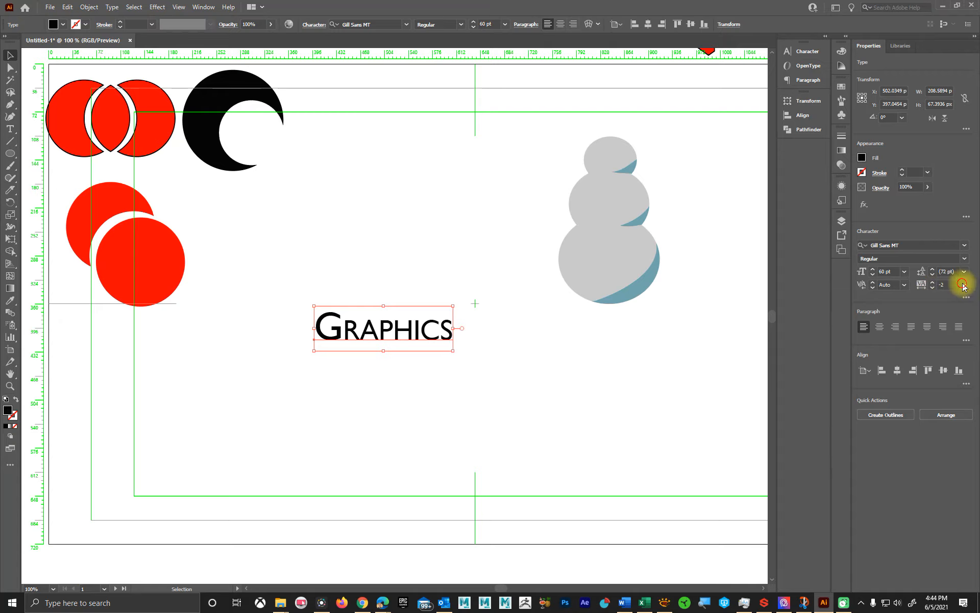
click(964, 284)
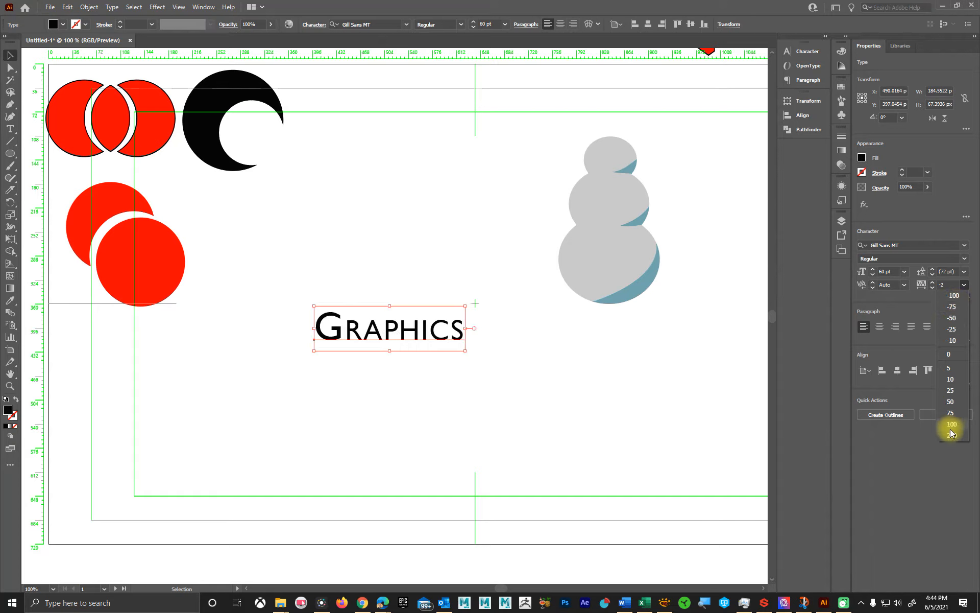
click(960, 357)
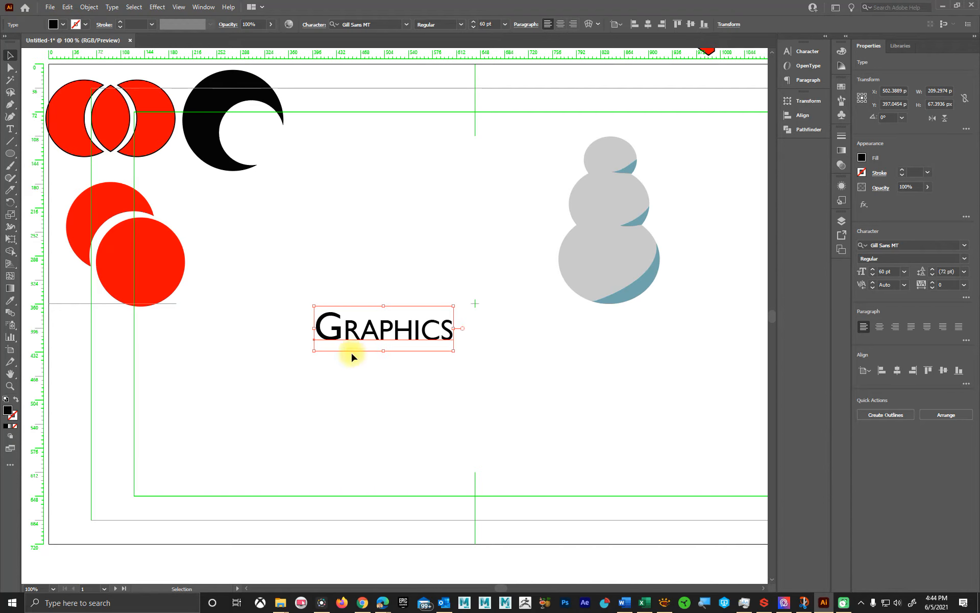
Move the "Graphics" text to open space, place the black crescent just above it, and align both by their horizontal centers.
drag(400, 342, 375, 229)
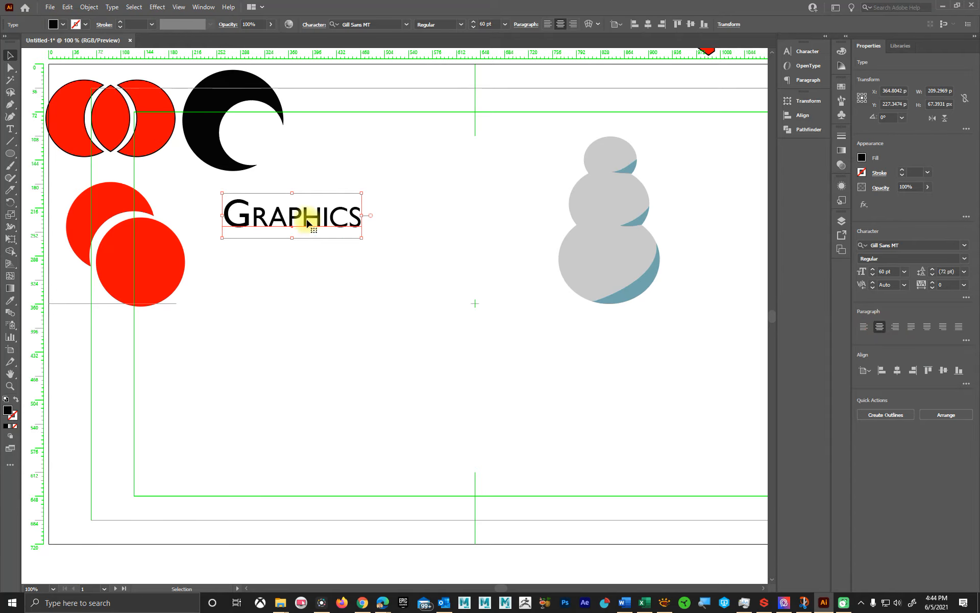
drag(286, 214, 386, 312)
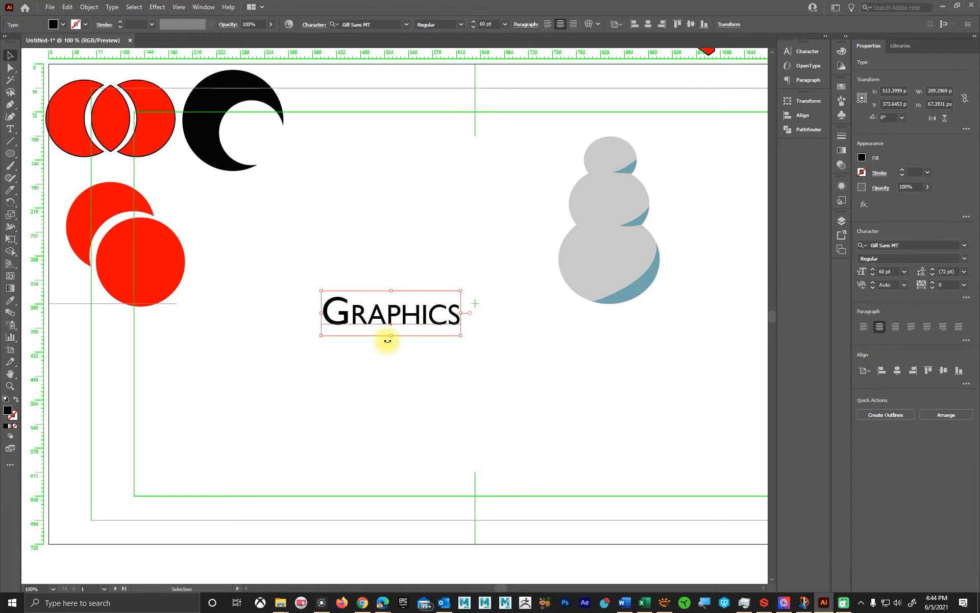
click(238, 133)
drag(200, 109, 457, 239)
drag(319, 187, 493, 369)
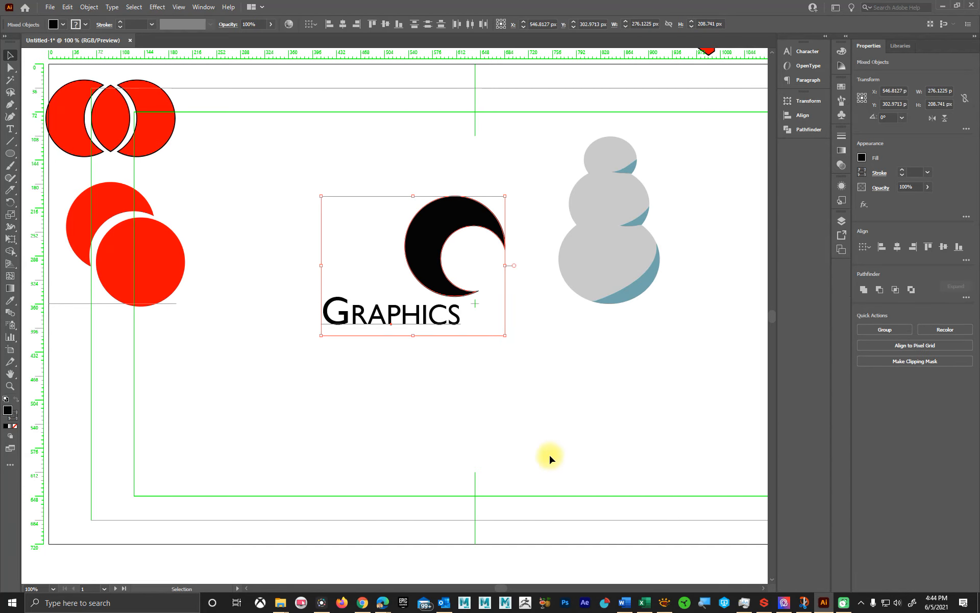
click(898, 248)
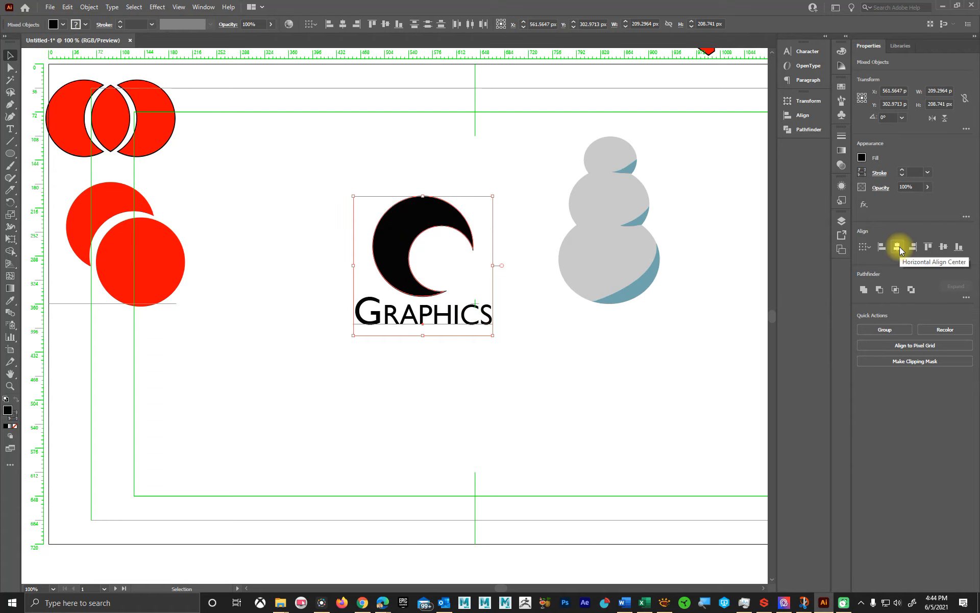
click(595, 416)
Apply All Caps to the "Graphics" text under the crescent.
click(462, 321)
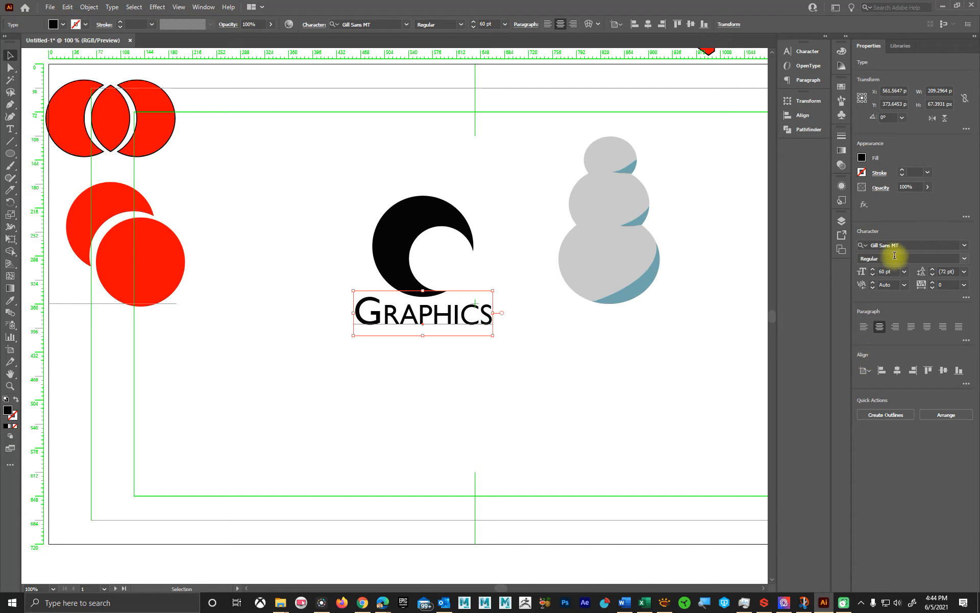
click(966, 298)
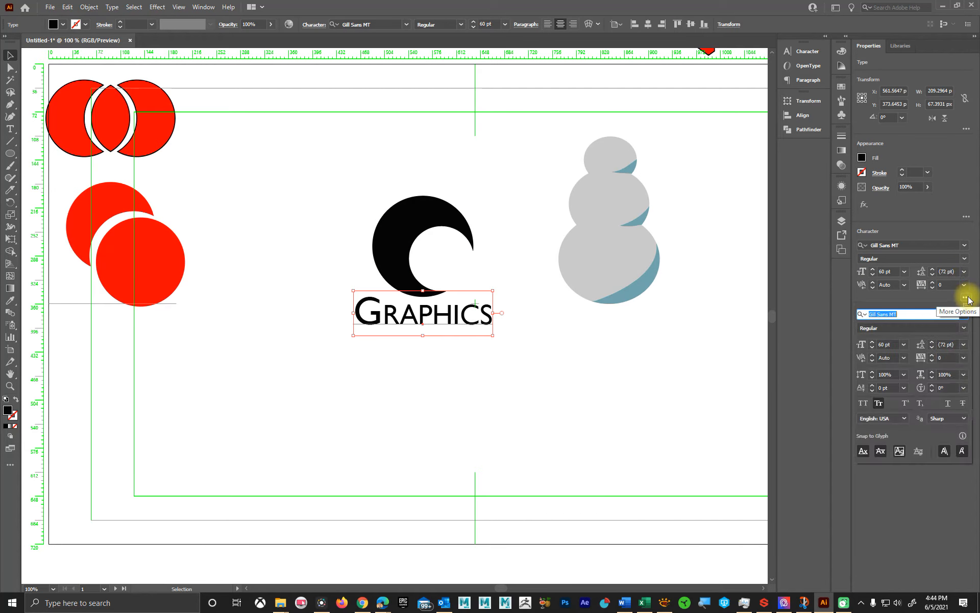
click(866, 403)
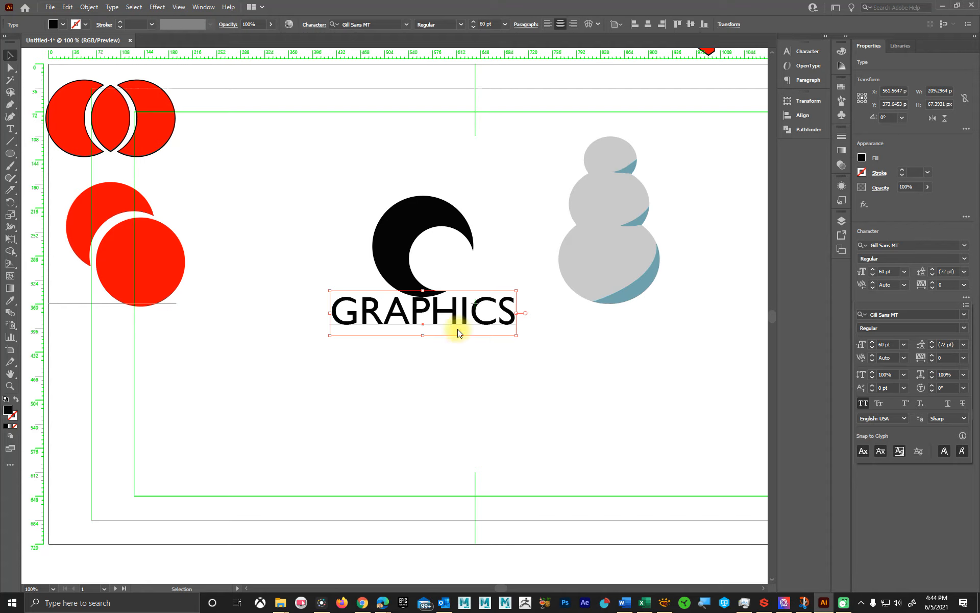
Lower the "GRAPHICS" text clear of the crescent, and shift the text and crescent together toward the artboard's upper area.
mouse_move(454, 327)
mouse_down()
mouse_move(449, 319)
mouse_move(447, 338)
mouse_up()
click(600, 406)
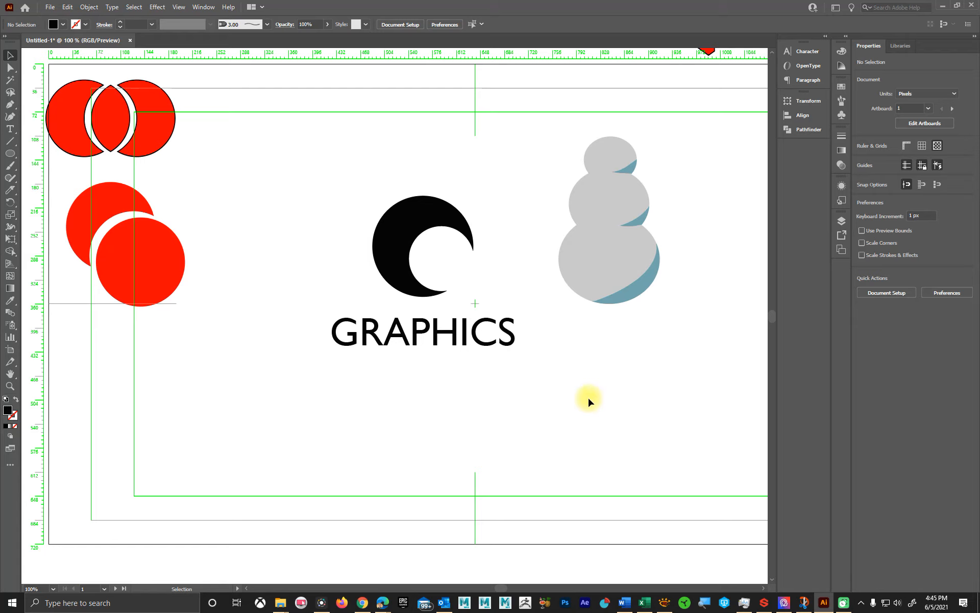
drag(332, 249, 417, 243)
click(368, 288)
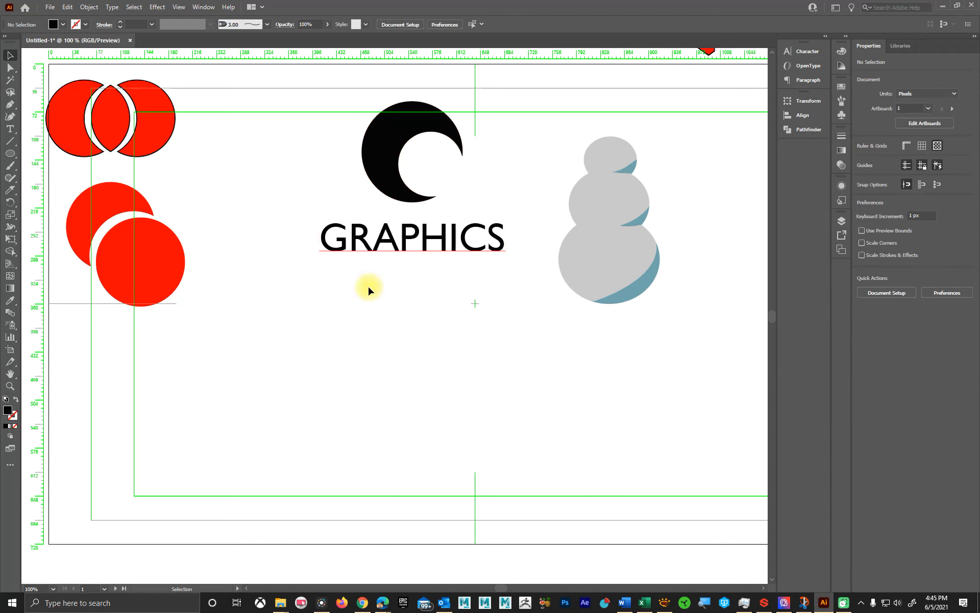
Draw a circle about 205 px in diameter below the "GRAPHICS" text and start path type at the top of its outline.
click(11, 153)
drag(374, 366, 510, 502)
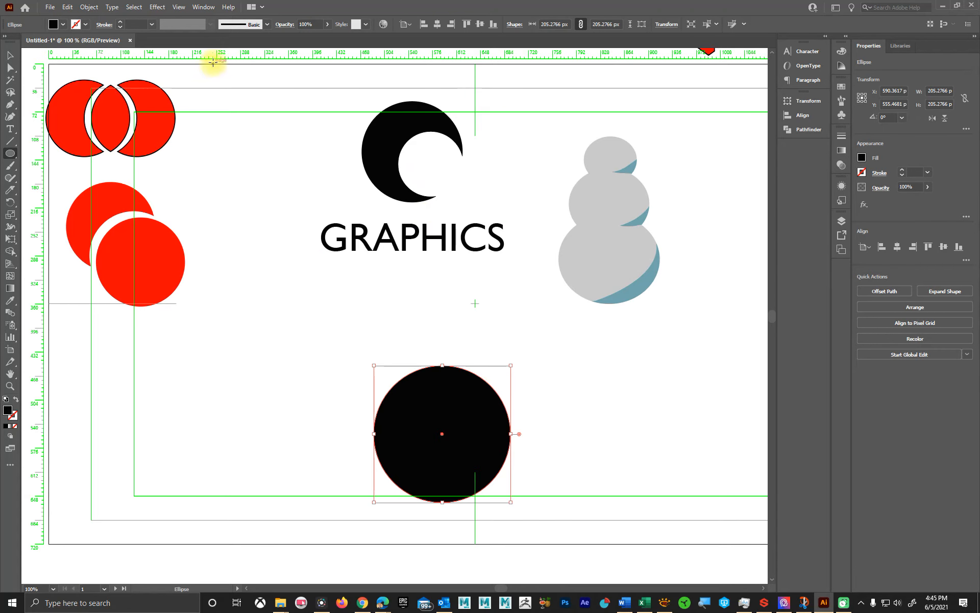
click(10, 128)
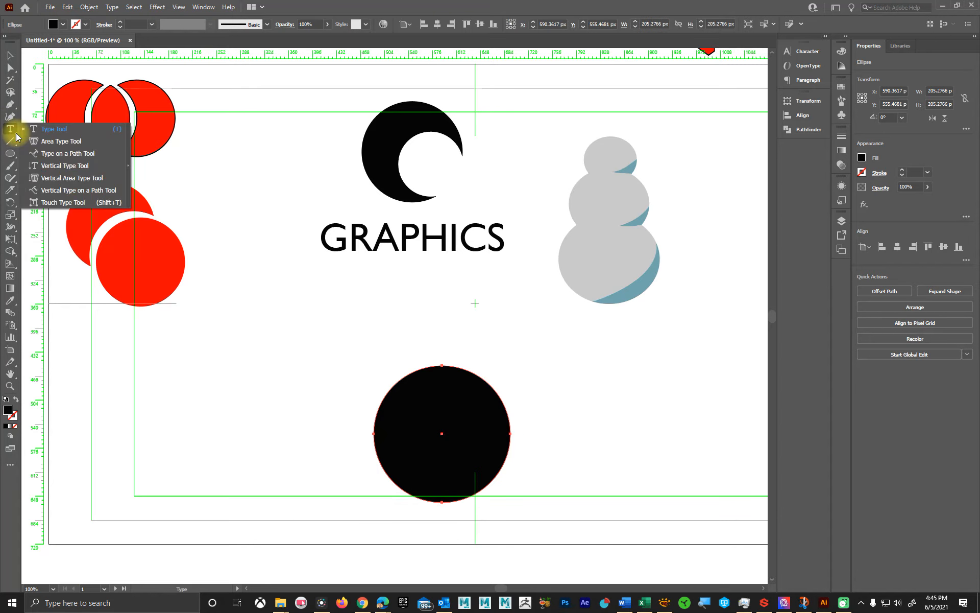
click(71, 154)
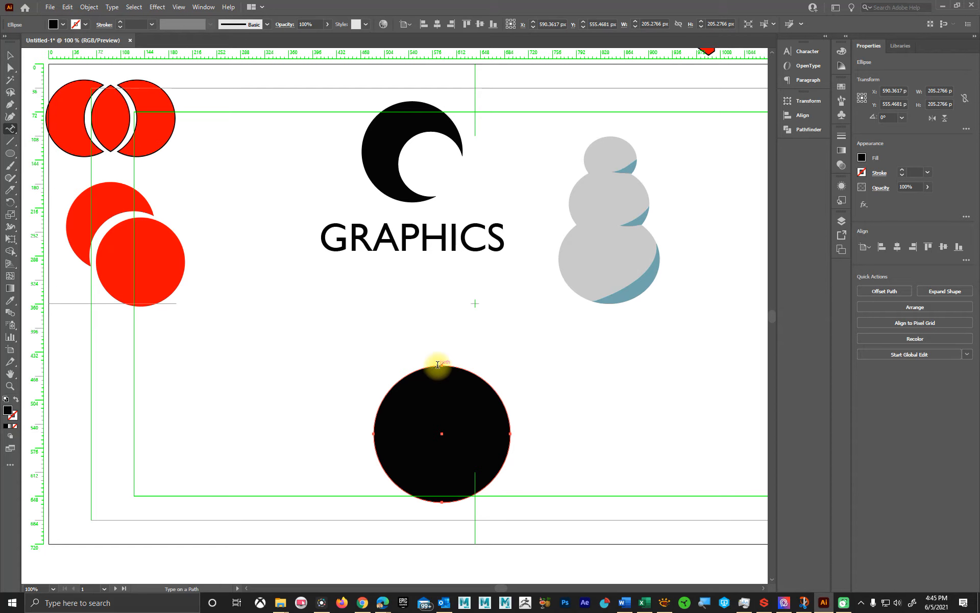
click(439, 364)
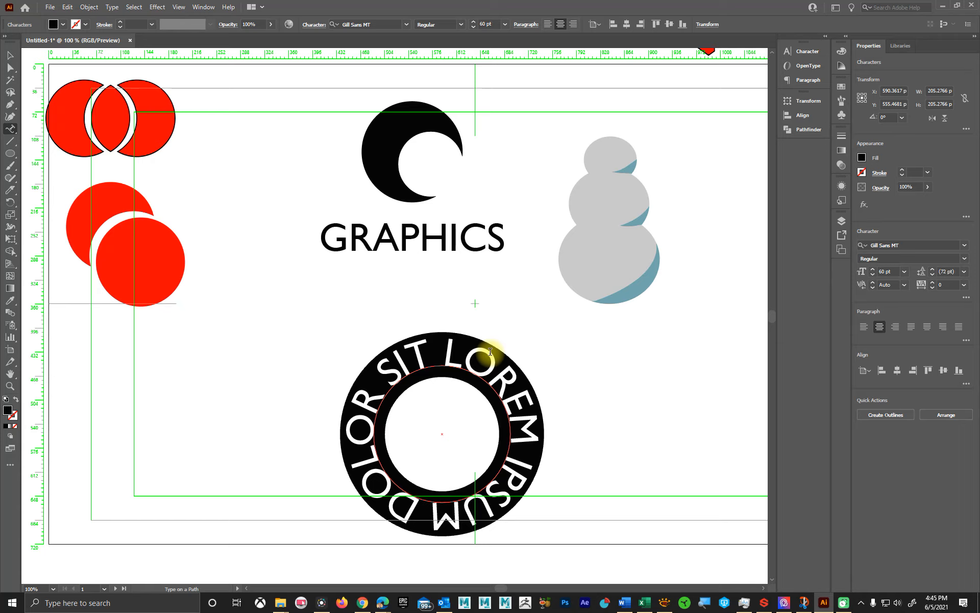
text(LOSA)
key(BackSpace)
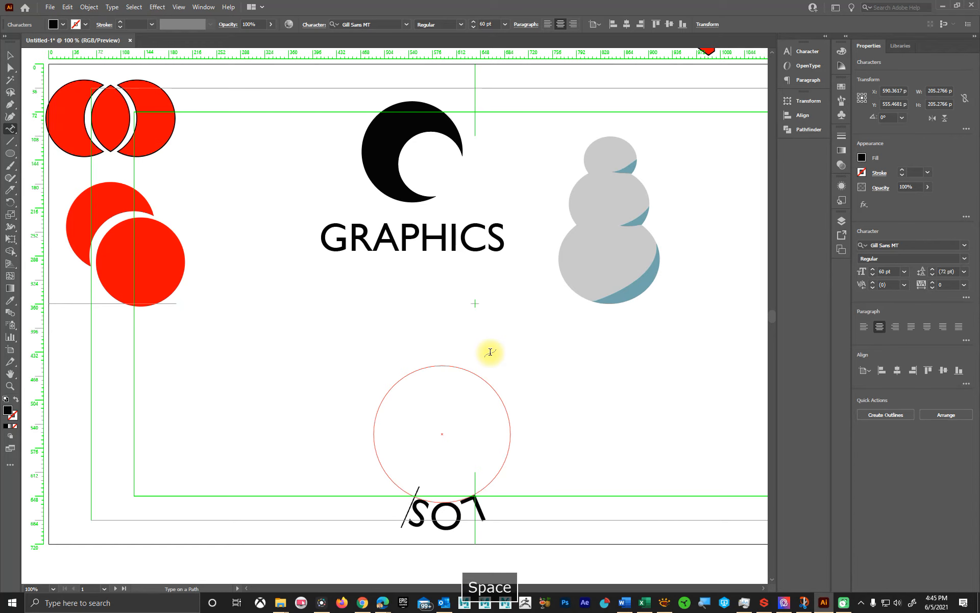
text(MEDANO)
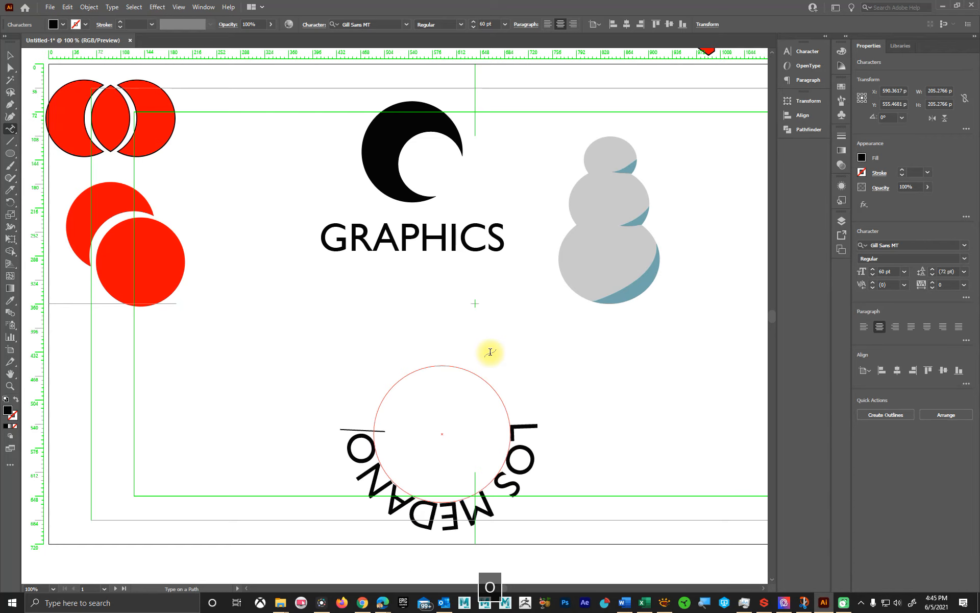
text(S)
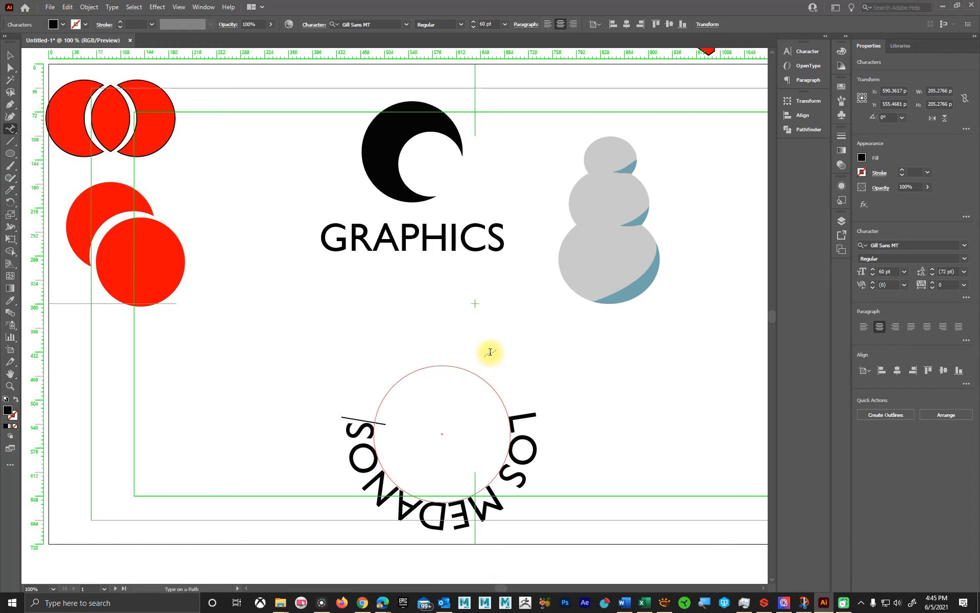
key(BackSpace)
key(BackSpace)
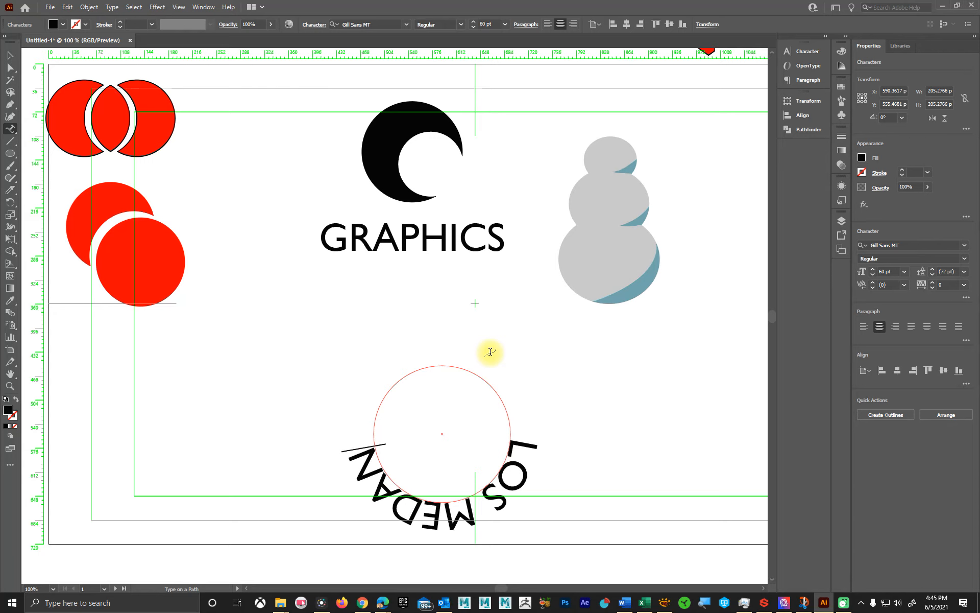
key(BackSpace)
key(BackSpace)
key(BackSpace)
key(BackSpace)
key(BackSpace)
key(BackSpace)
key(BackSpace)
key(BackSpace)
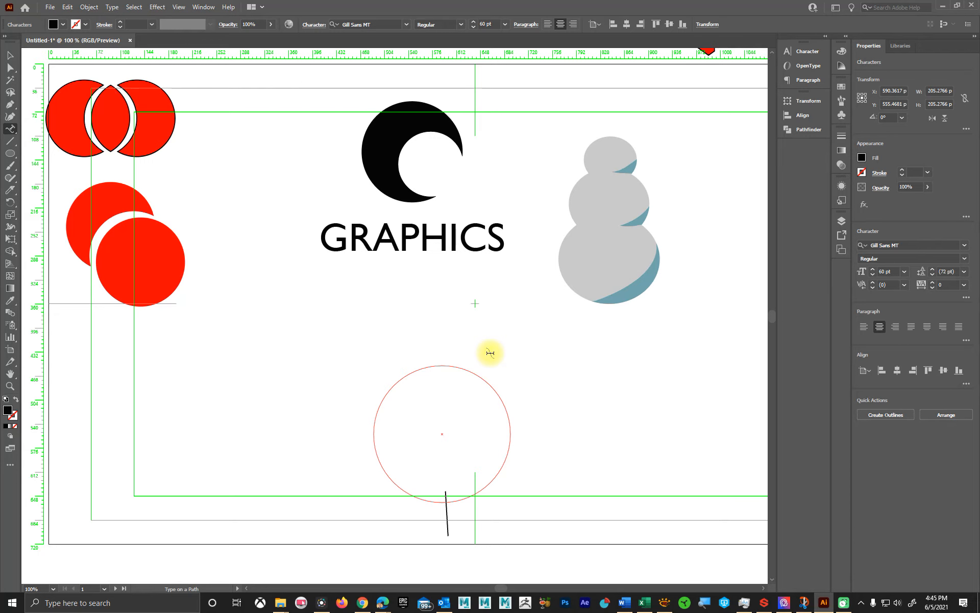
Enter "CARRIERE GRAPHICS" as the text running along the circle.
text(CARR)
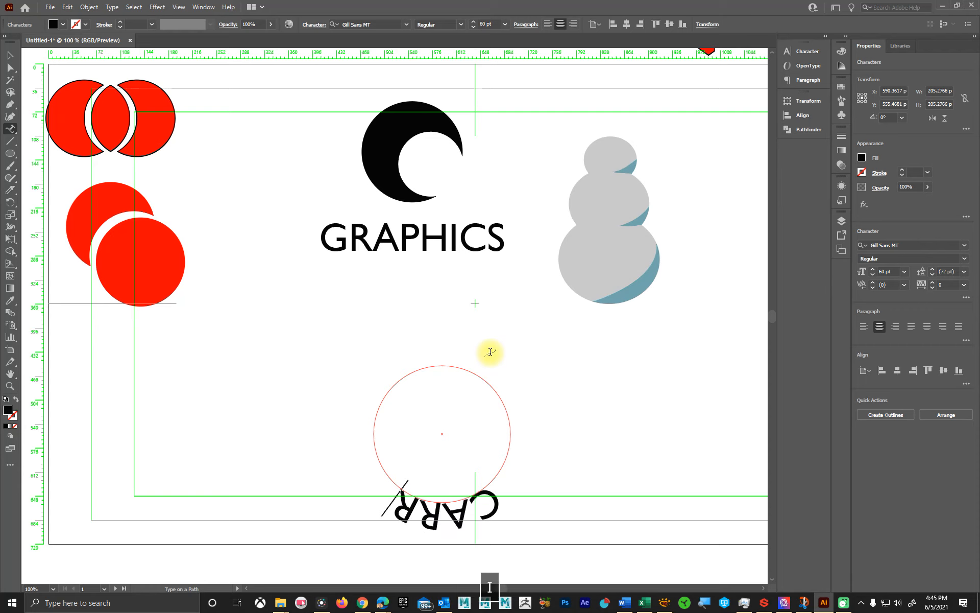
text(IERE GRAPHICS)
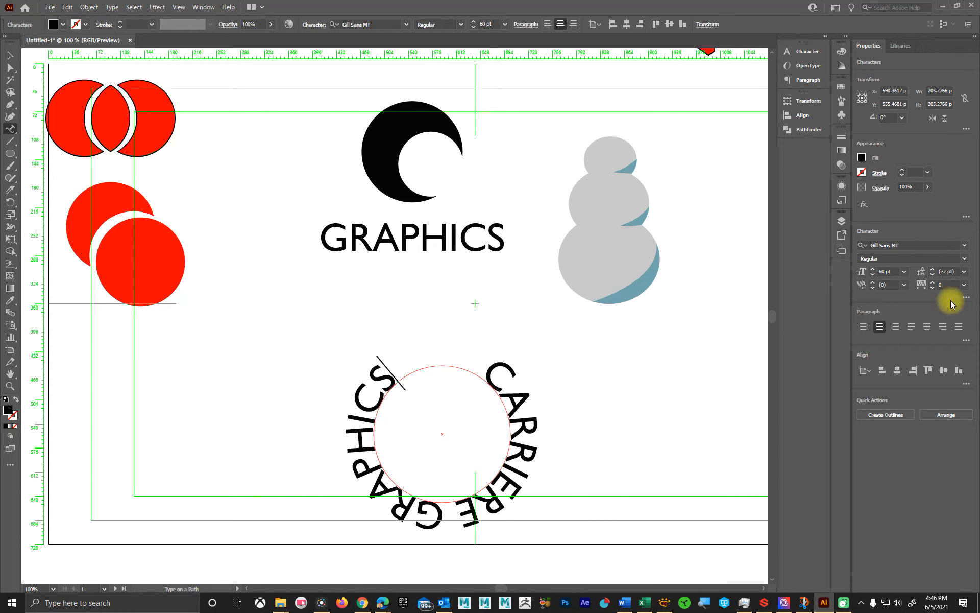
click(904, 271)
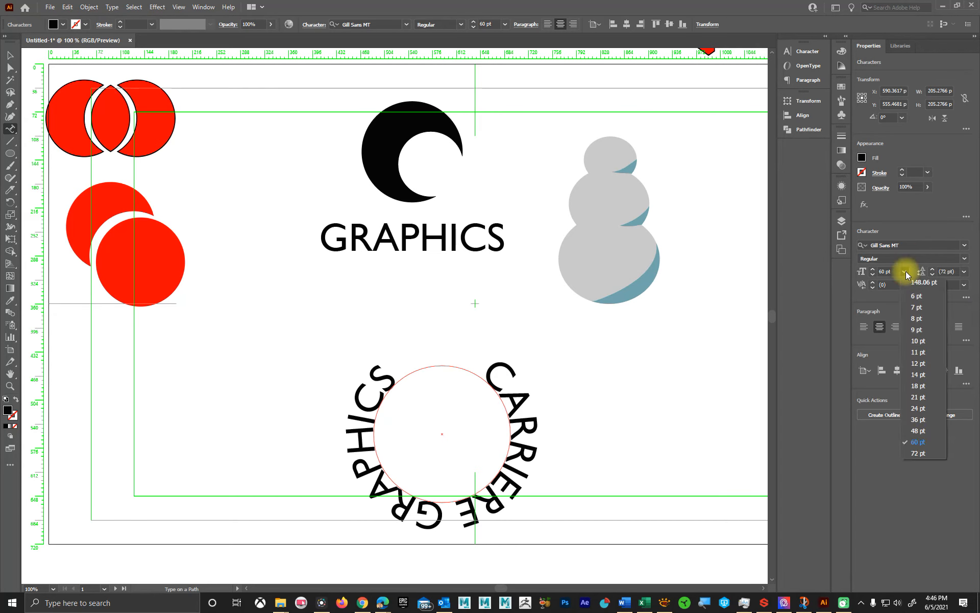
click(919, 419)
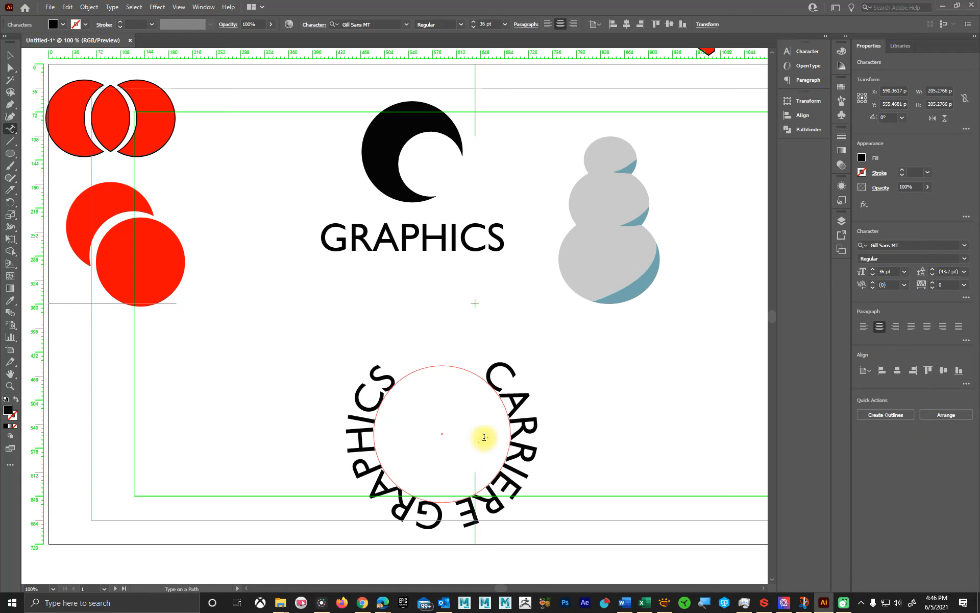
double_click(388, 376)
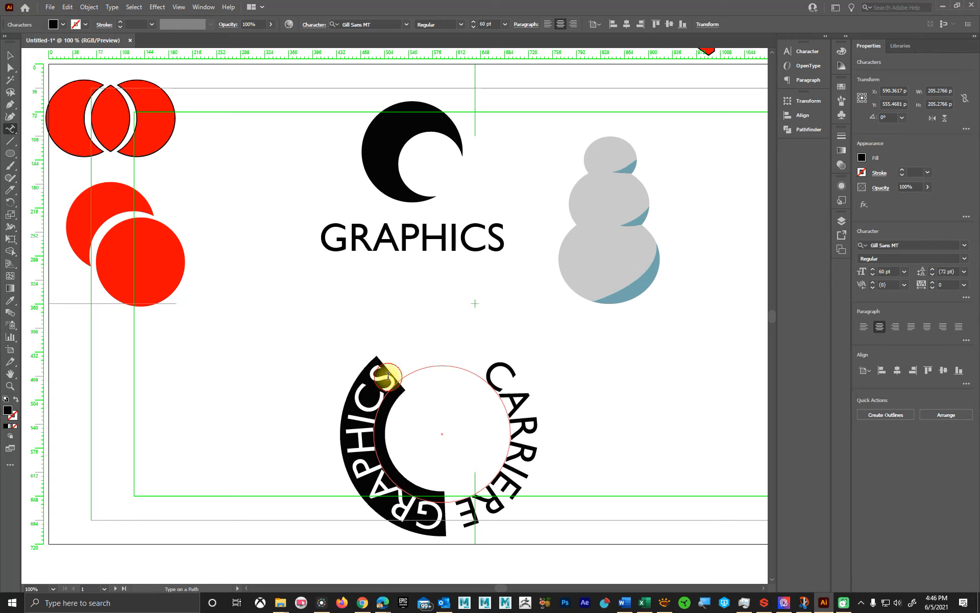
click(391, 372)
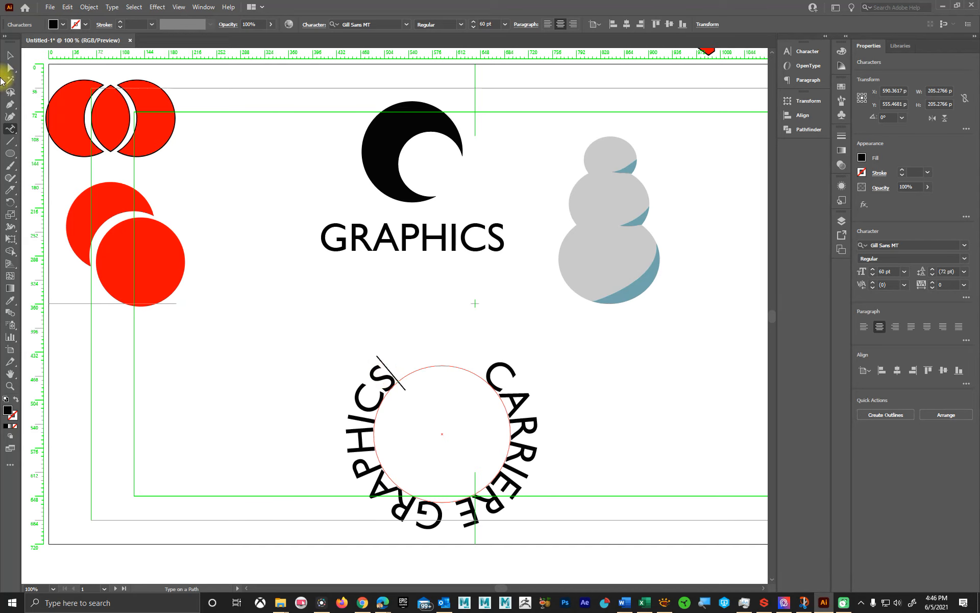
Set the font size of the whole circular text object to 36 pt.
click(10, 55)
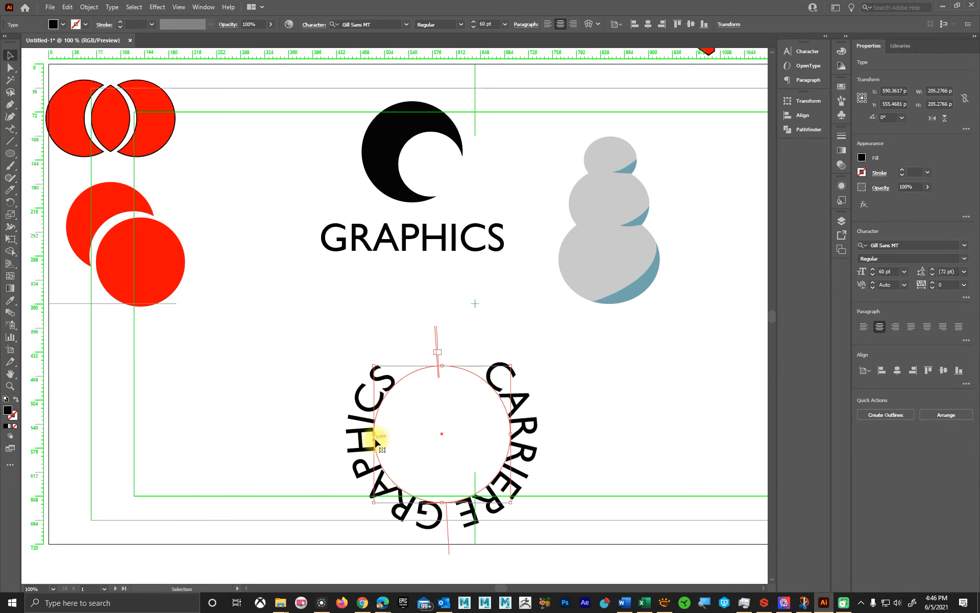
click(904, 271)
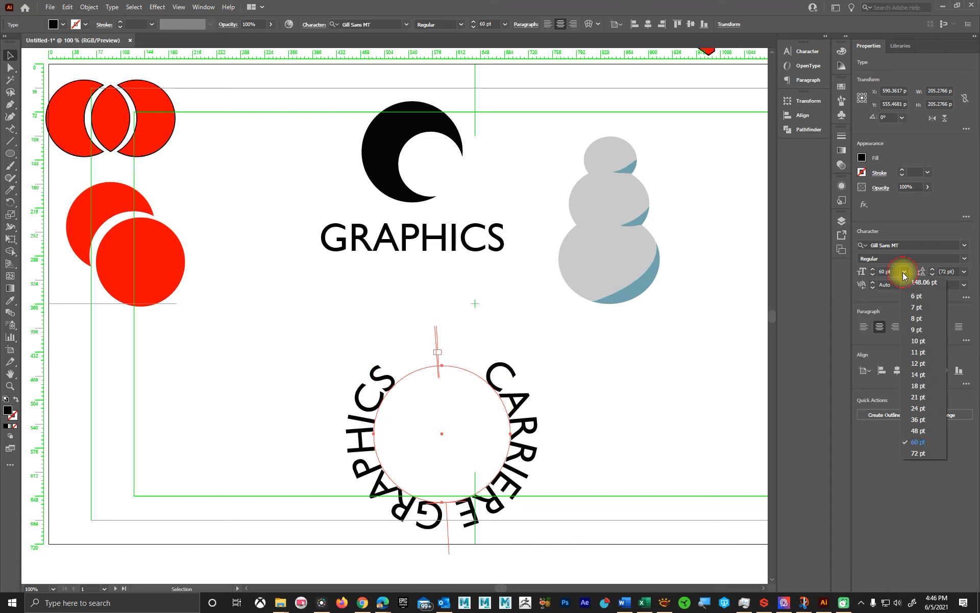
click(918, 419)
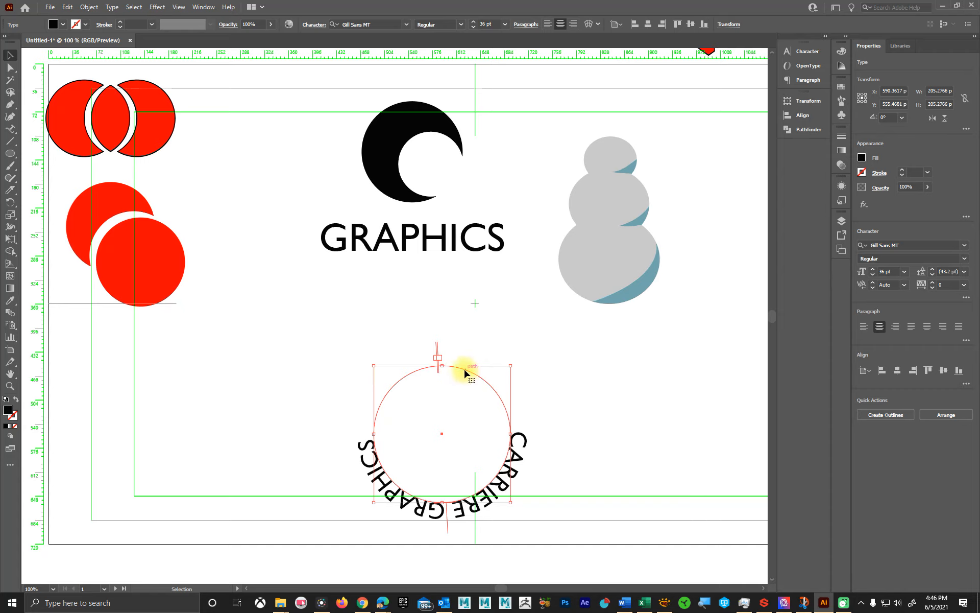
Move the circular text up beneath "GRAPHICS" and rotate it 180° so the lettering arches over the top of the circle.
drag(465, 371, 420, 324)
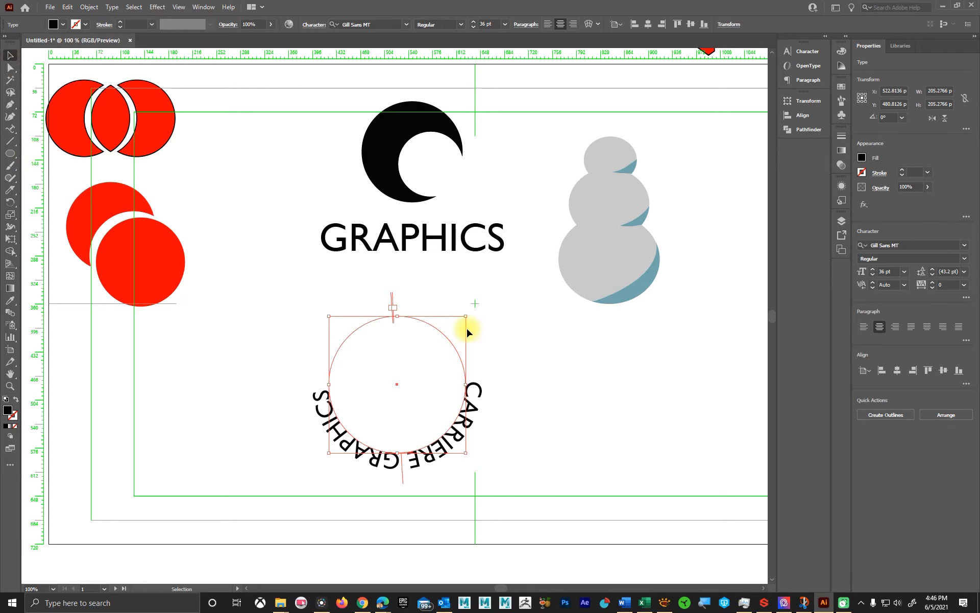
drag(470, 312, 322, 499)
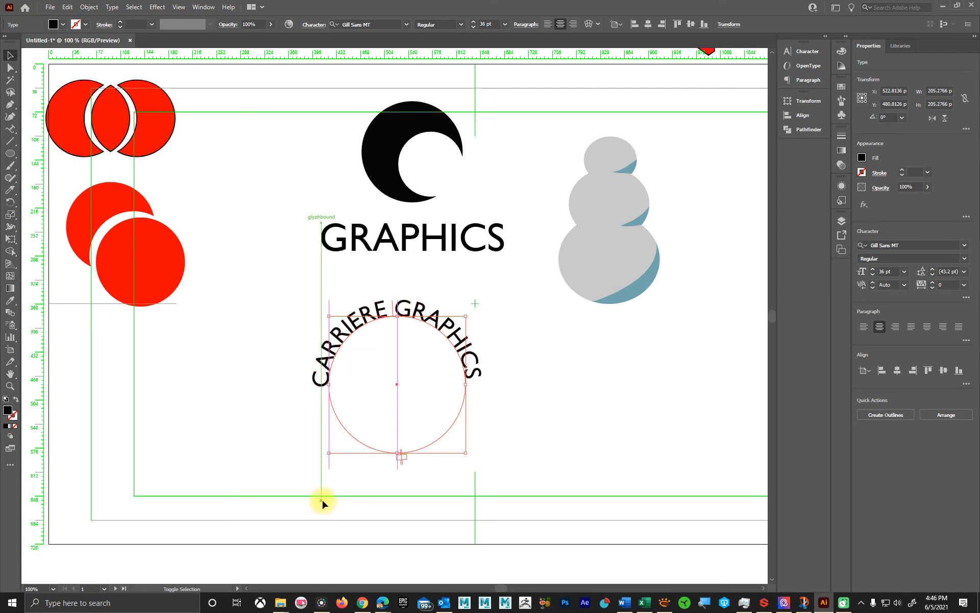
click(581, 467)
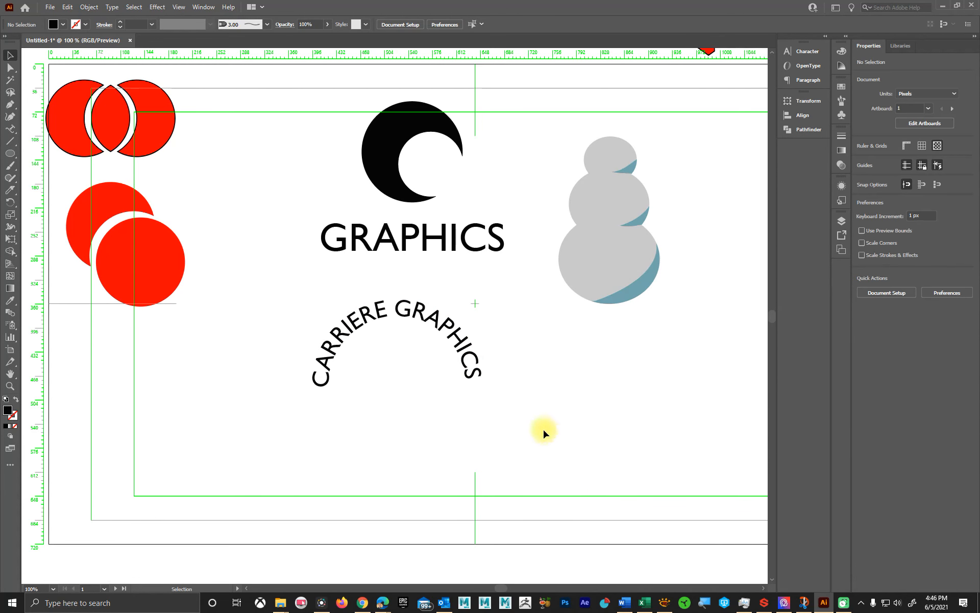
Shift the "CARRIERE GRAPHICS" lettering slightly clockwise along its circular path.
click(399, 310)
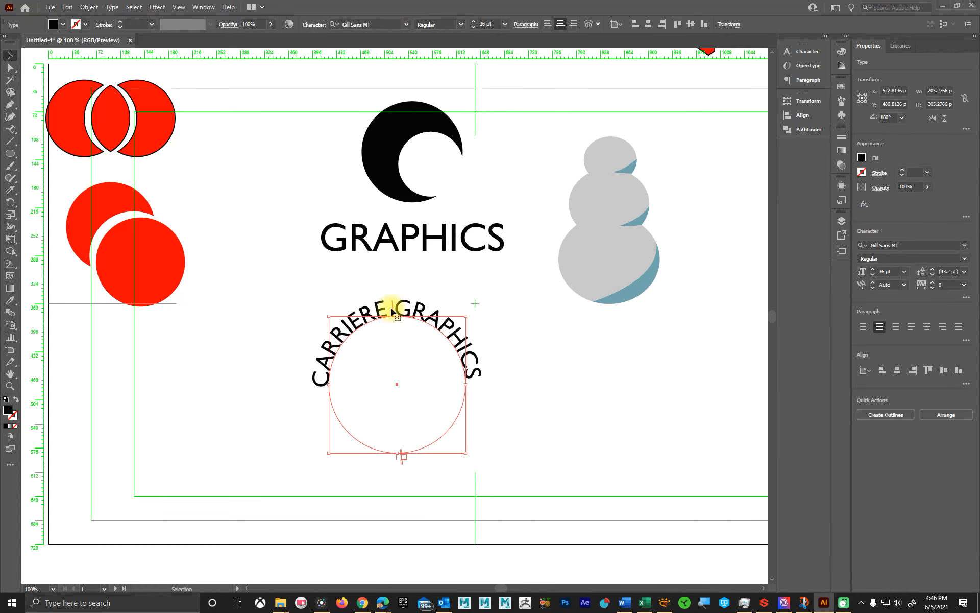
mouse_move(393, 310)
mouse_down()
mouse_move(425, 313)
mouse_move(401, 313)
mouse_move(418, 315)
mouse_move(404, 313)
mouse_move(396, 332)
mouse_move(398, 292)
mouse_move(397, 330)
mouse_move(405, 323)
mouse_move(393, 305)
mouse_up()
click(641, 429)
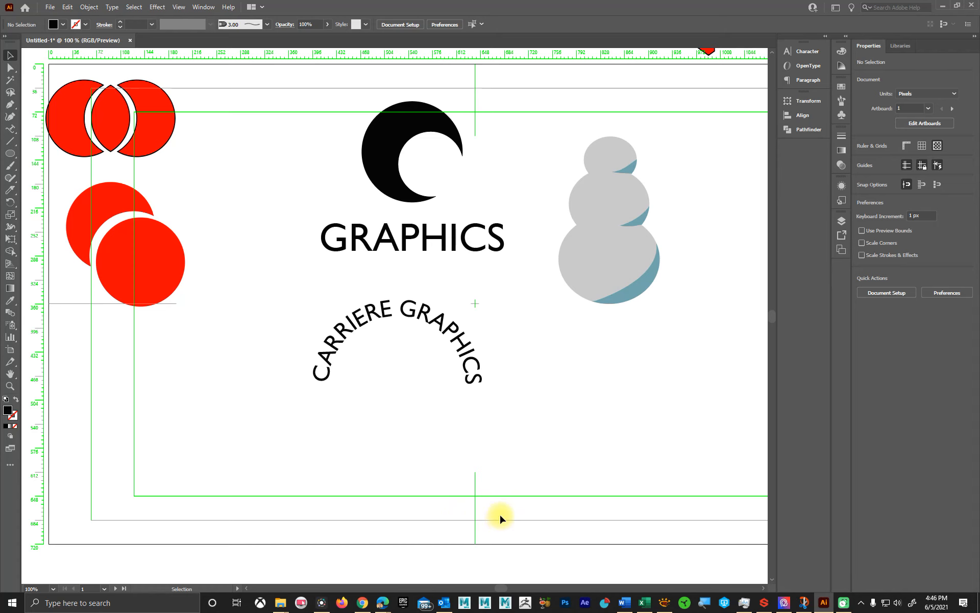
Draw a black circle about 182 px in diameter inside the arched text and select it together with the text.
click(9, 153)
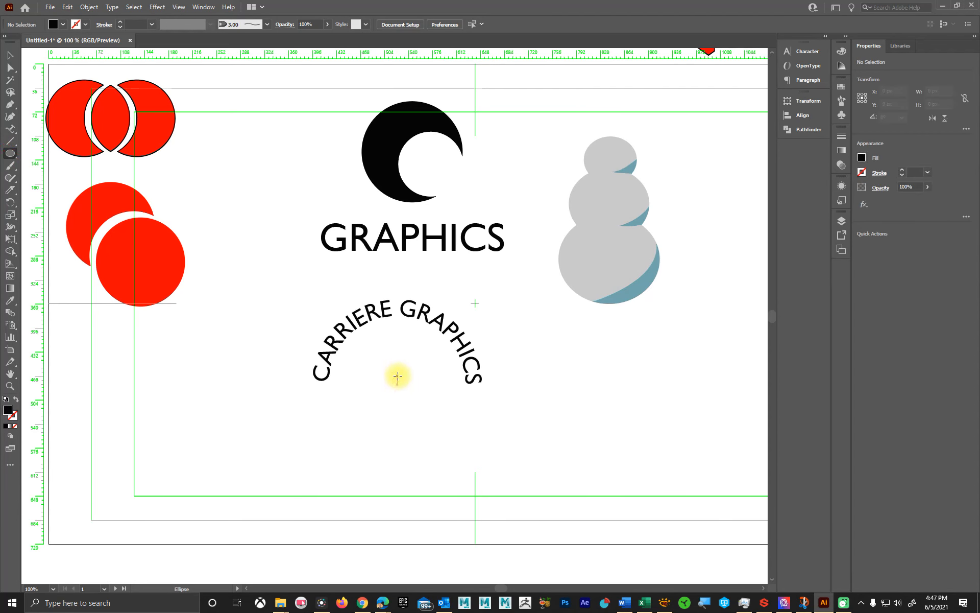
drag(396, 378, 452, 439)
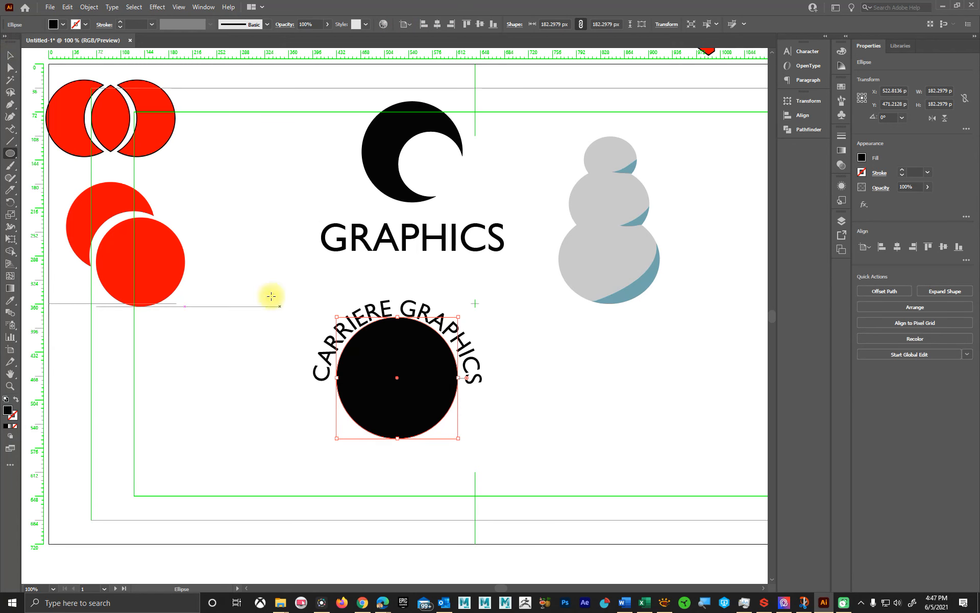
click(9, 55)
drag(306, 302, 449, 403)
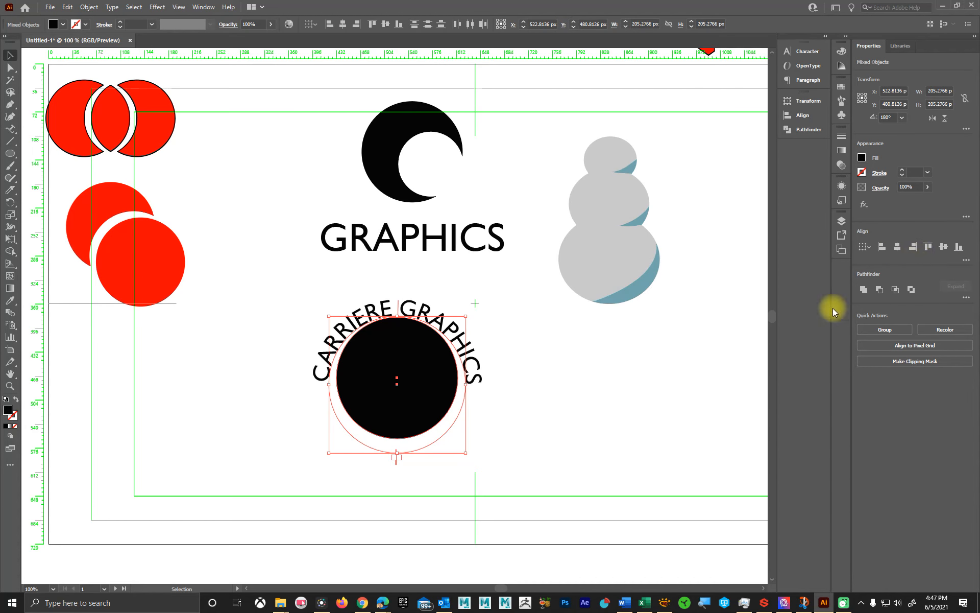
Move the arched "CARRIERE GRAPHICS" text slightly up, away from the edge of the black circle.
click(537, 381)
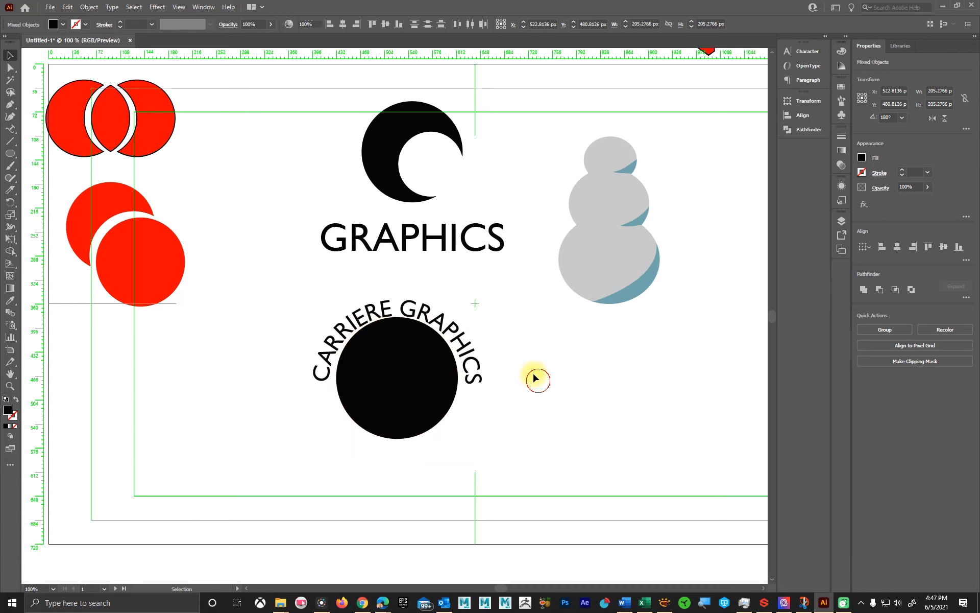
drag(431, 312, 438, 312)
click(518, 412)
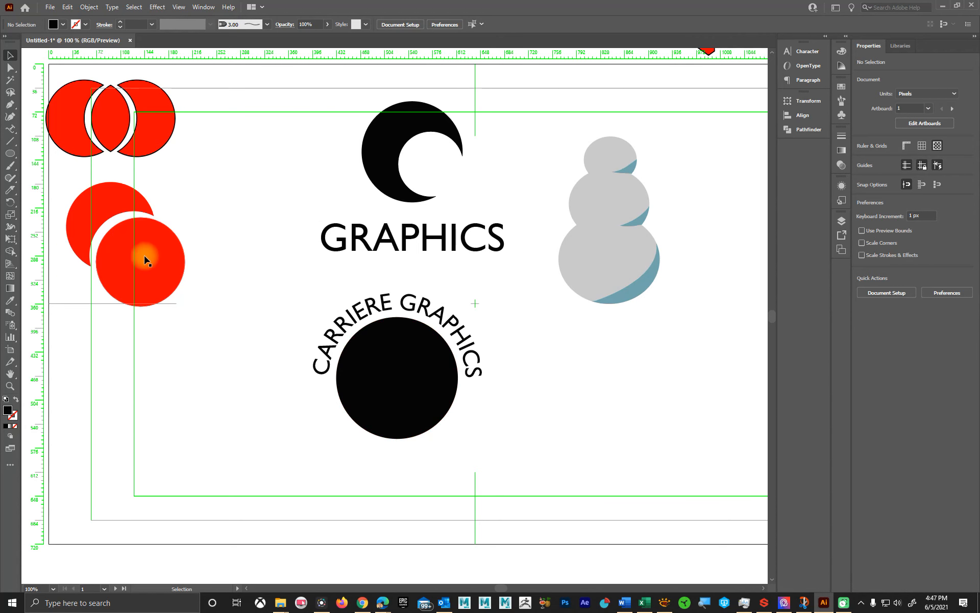
Bring the red two-circle group to the front of the black circle and scale it down to fit inside.
drag(145, 254, 368, 406)
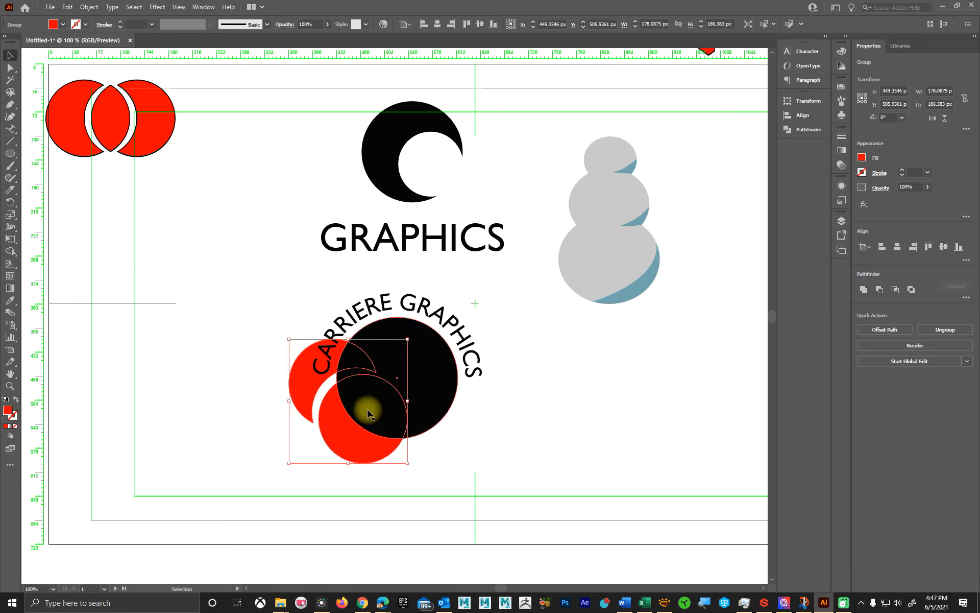
click(336, 474)
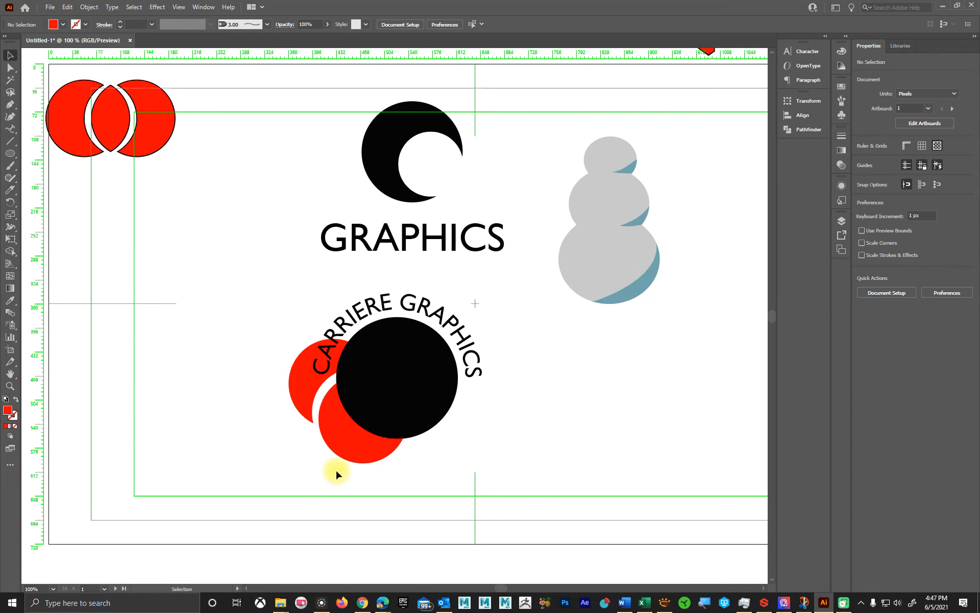
click(351, 441)
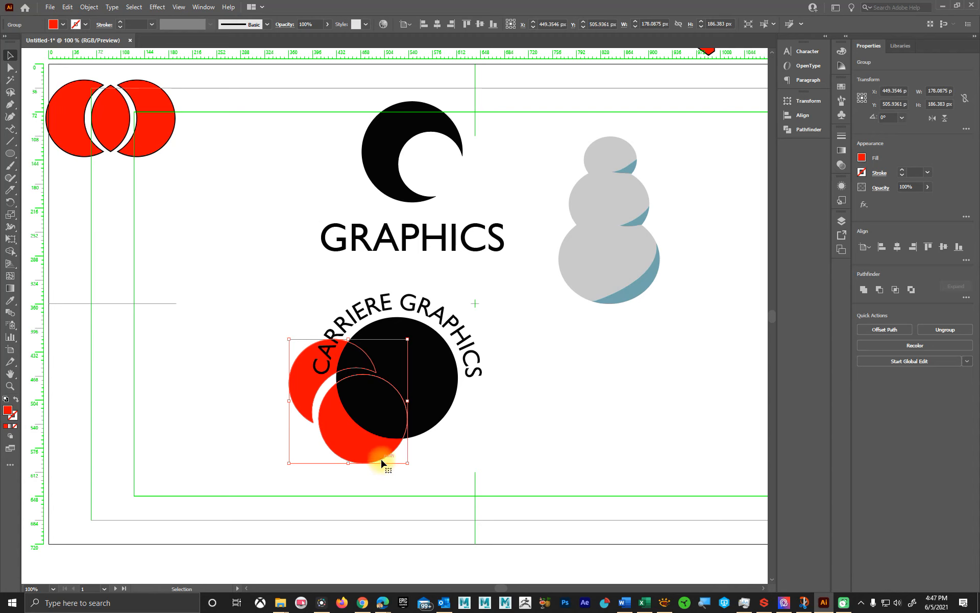
right_click(371, 448)
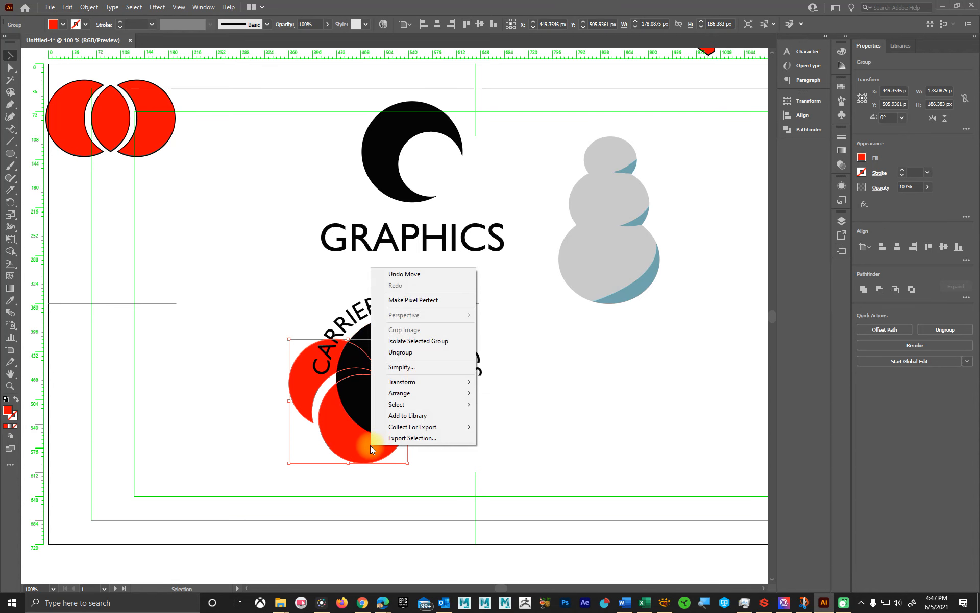
mouse_move(404, 392)
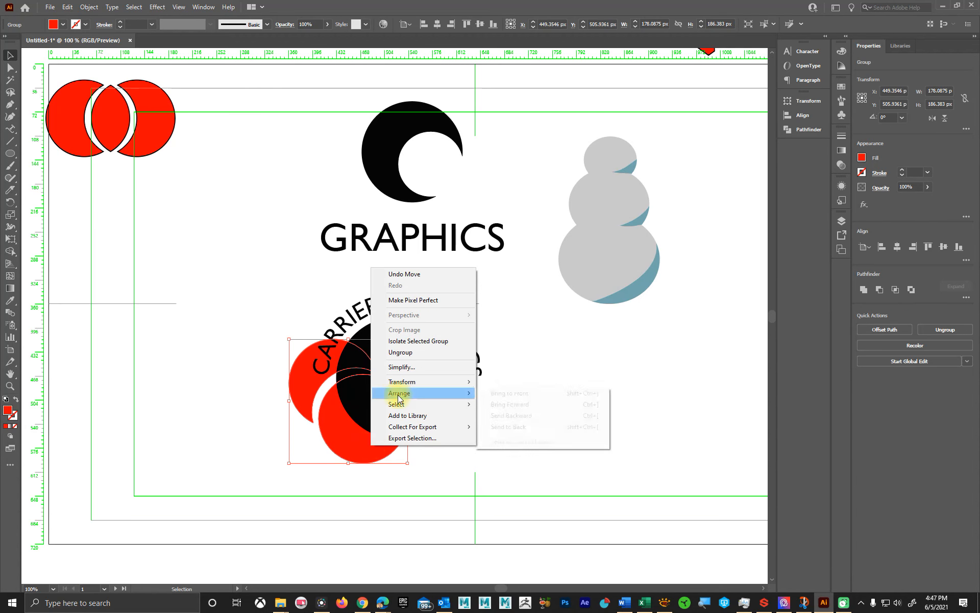
click(529, 391)
drag(388, 436, 415, 405)
click(568, 439)
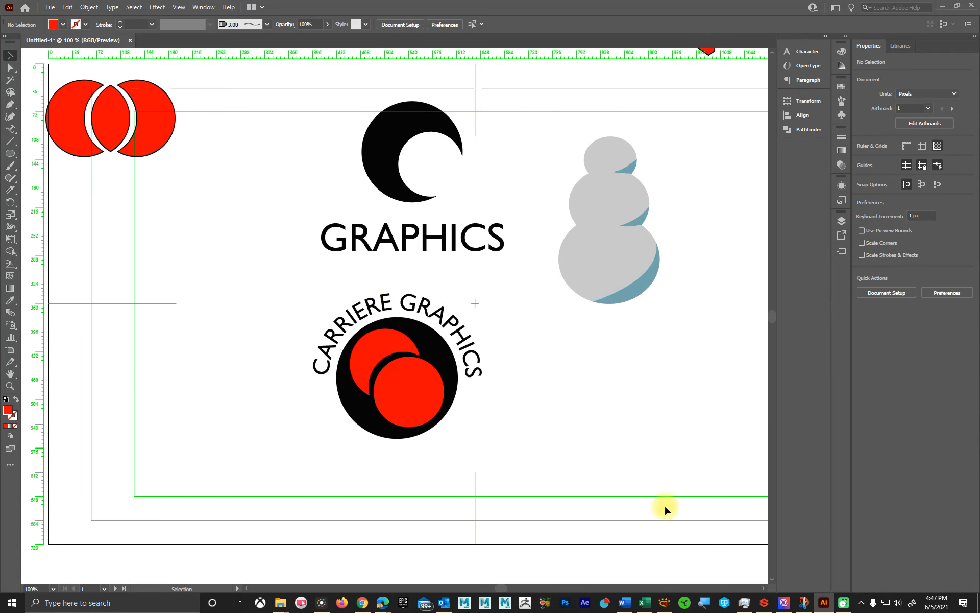
Move the complete circular logo, with its arched text and red circles, to the left on the artboard.
drag(285, 282, 499, 444)
drag(387, 405, 296, 409)
click(430, 438)
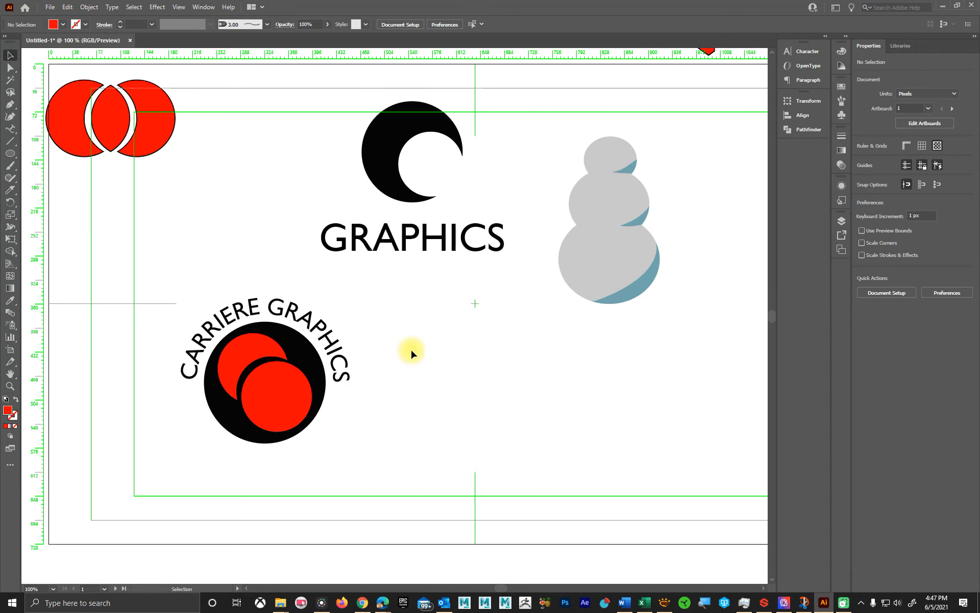
click(468, 367)
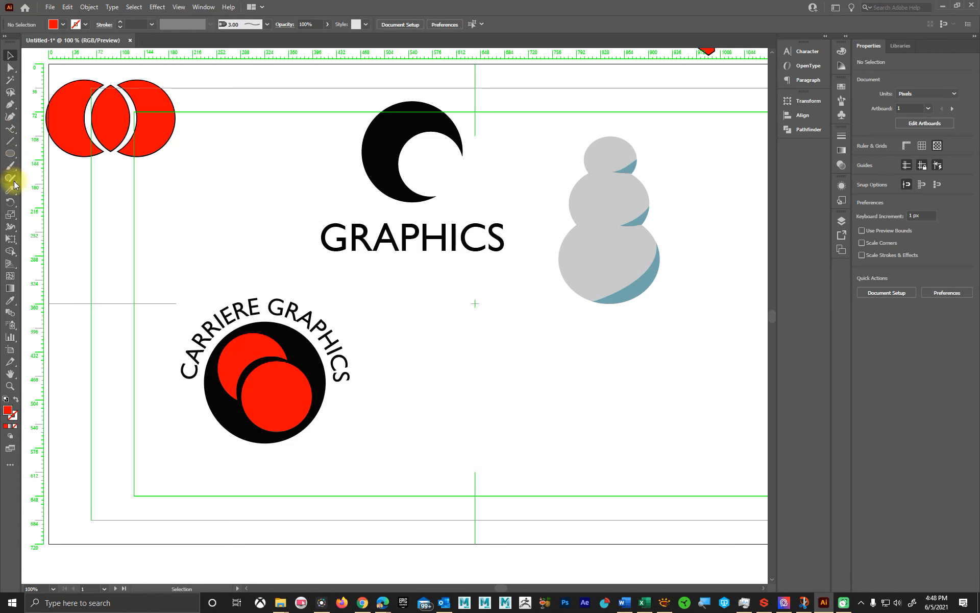
Draw a five-point wavy path about 663 px wide and 86 px high below the logo with the Curvature tool.
click(13, 119)
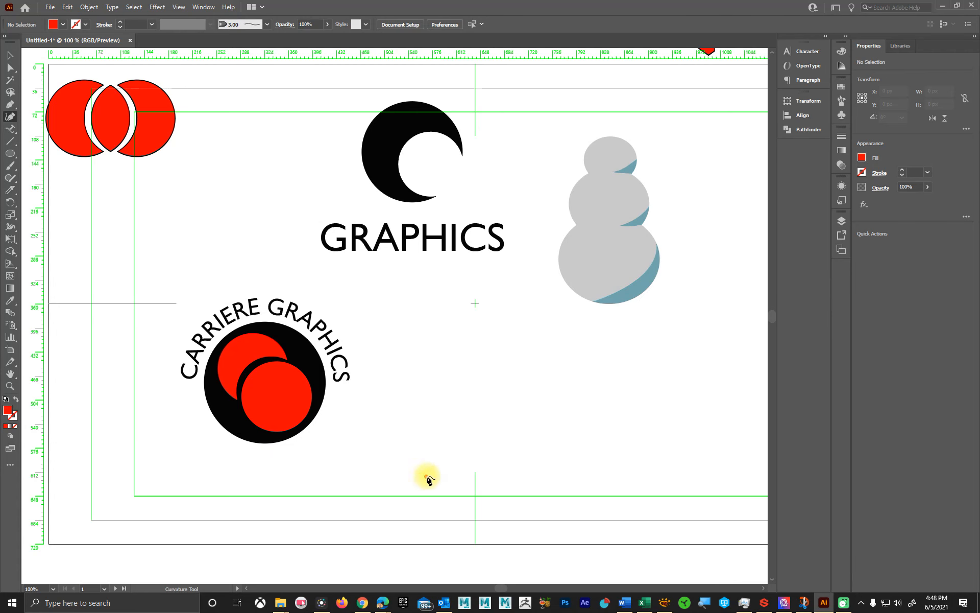
click(260, 472)
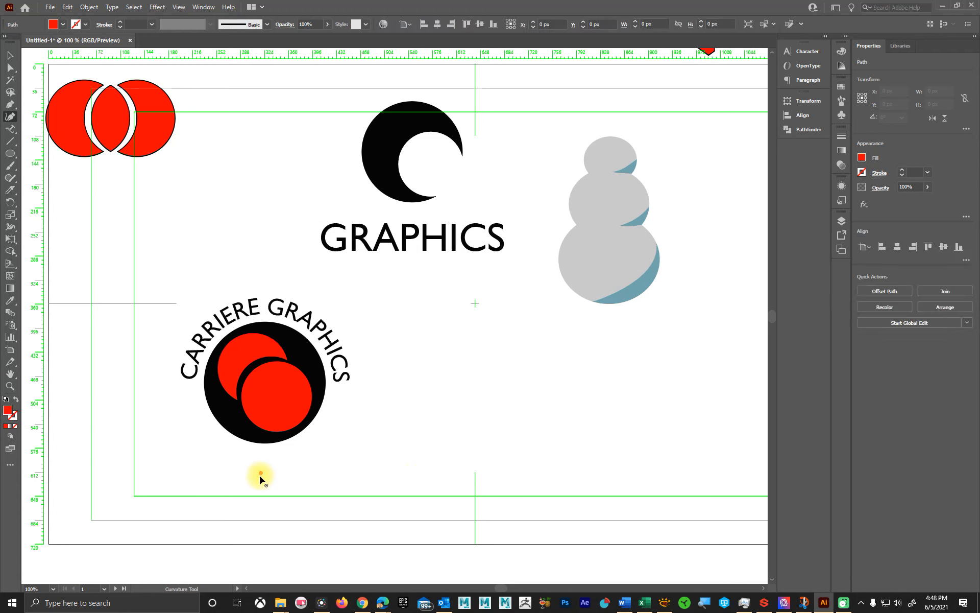
click(359, 416)
click(466, 458)
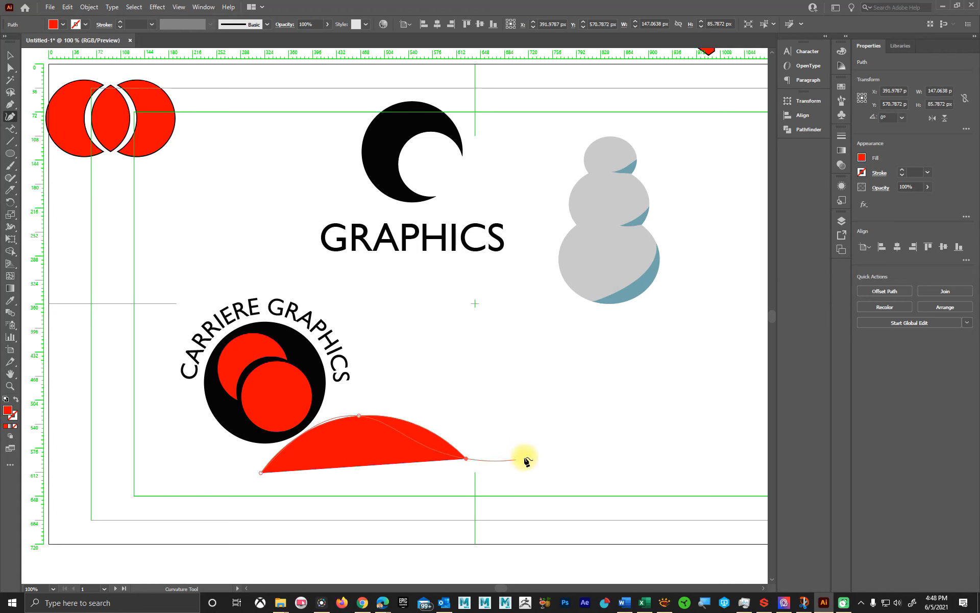
click(576, 424)
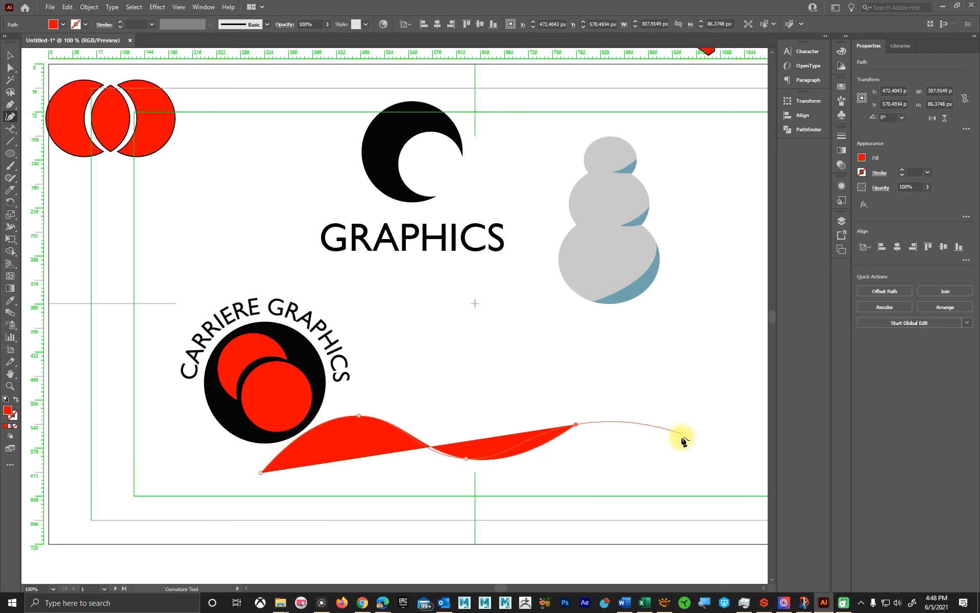
click(703, 464)
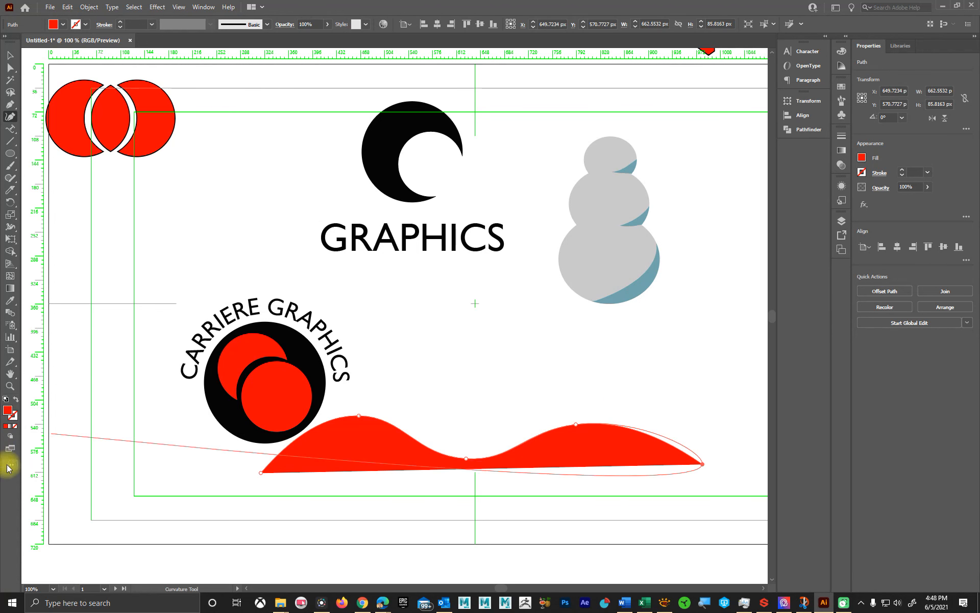
Swap the wavy path's fill and stroke to leave a 1 pt red outline without fill, and shift it slightly right.
click(15, 399)
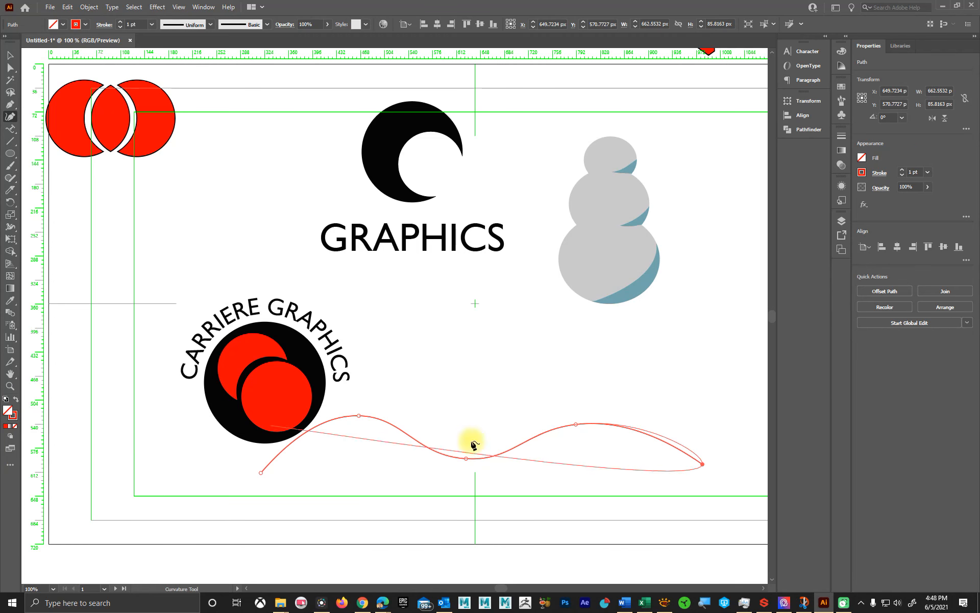
key(Return)
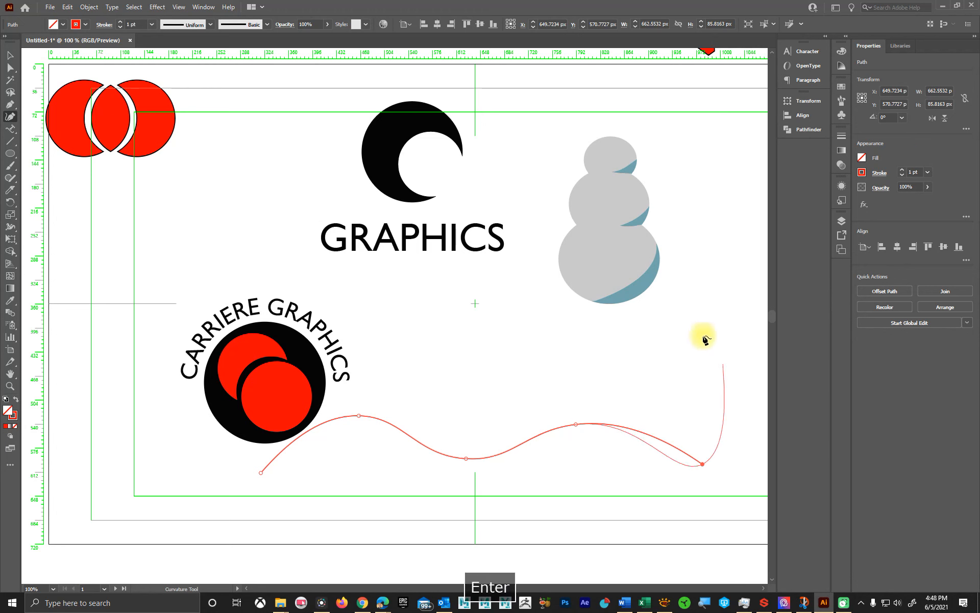
key(a)
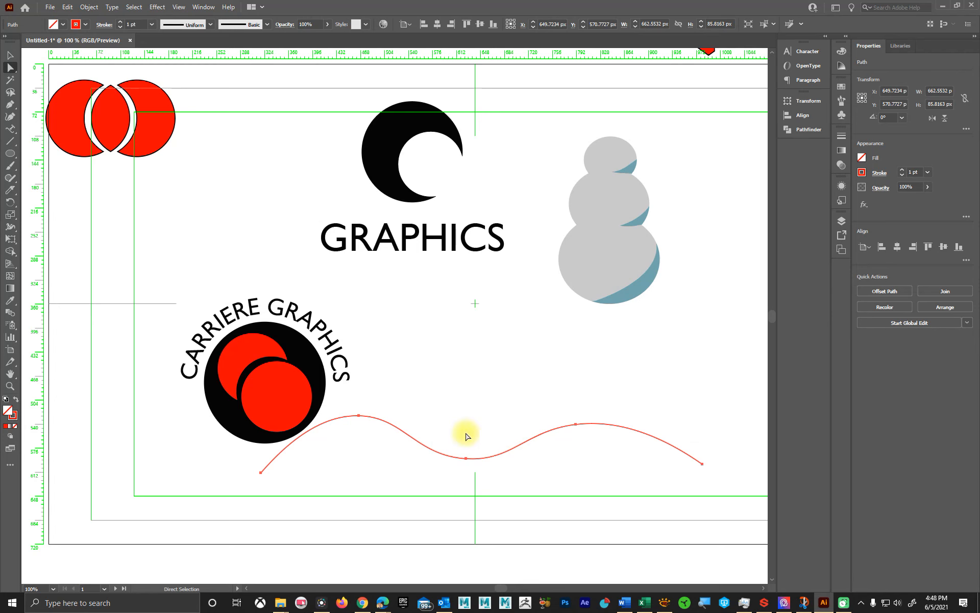
click(11, 55)
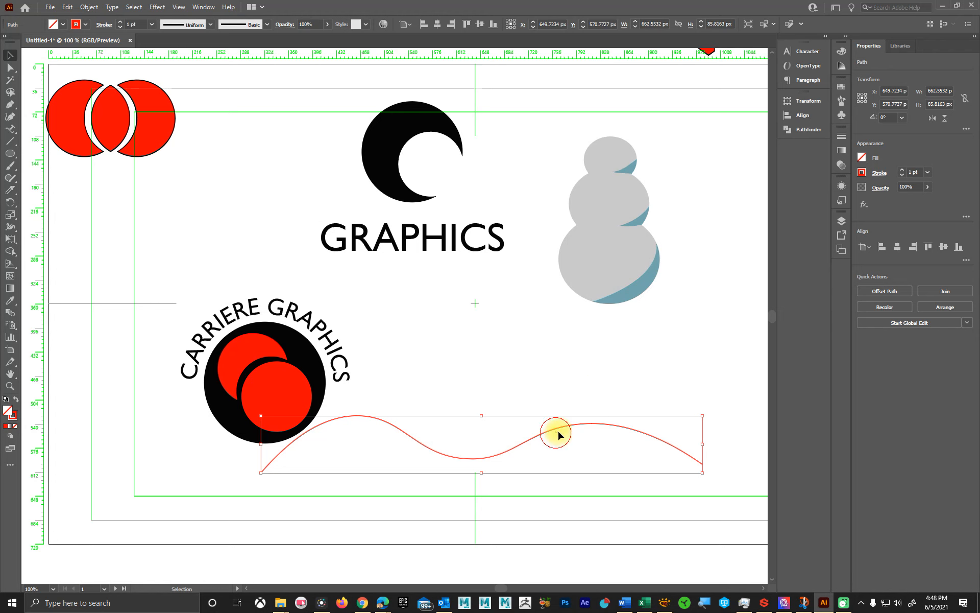
drag(556, 432, 571, 434)
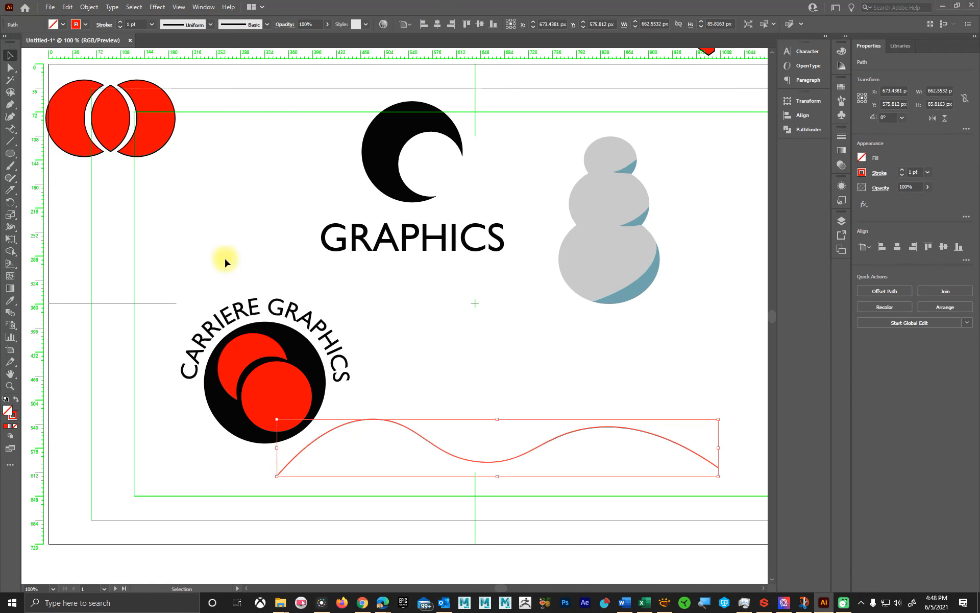
Add the text "CARRIERE GRAPHICS" along the wavy curve with the Type on a Path tool.
click(10, 131)
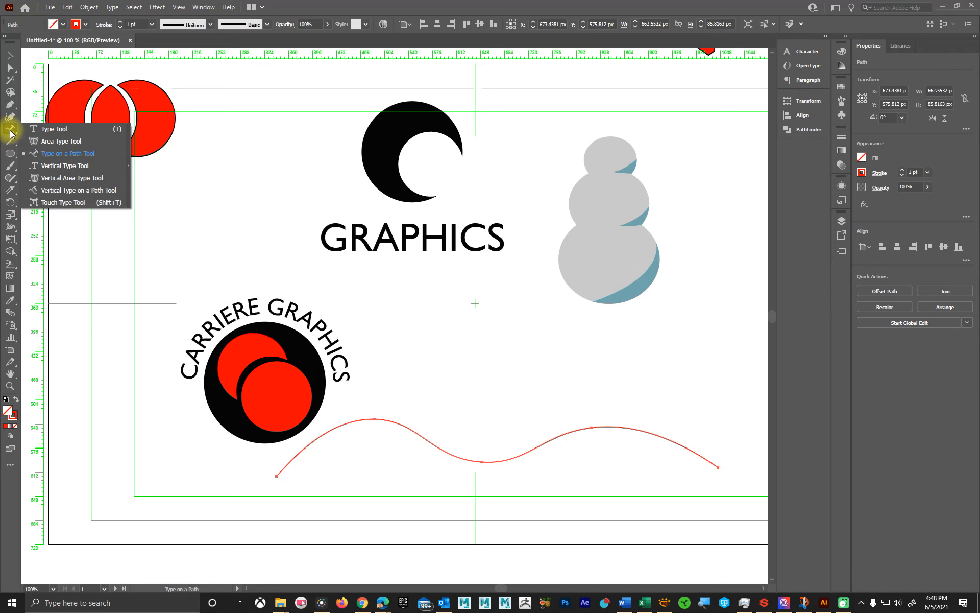
click(40, 153)
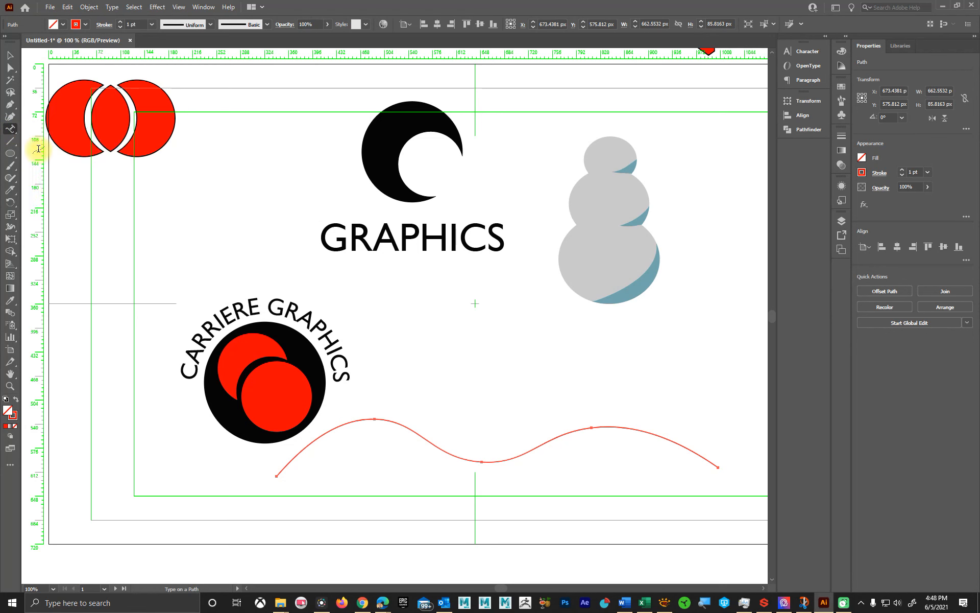
click(391, 420)
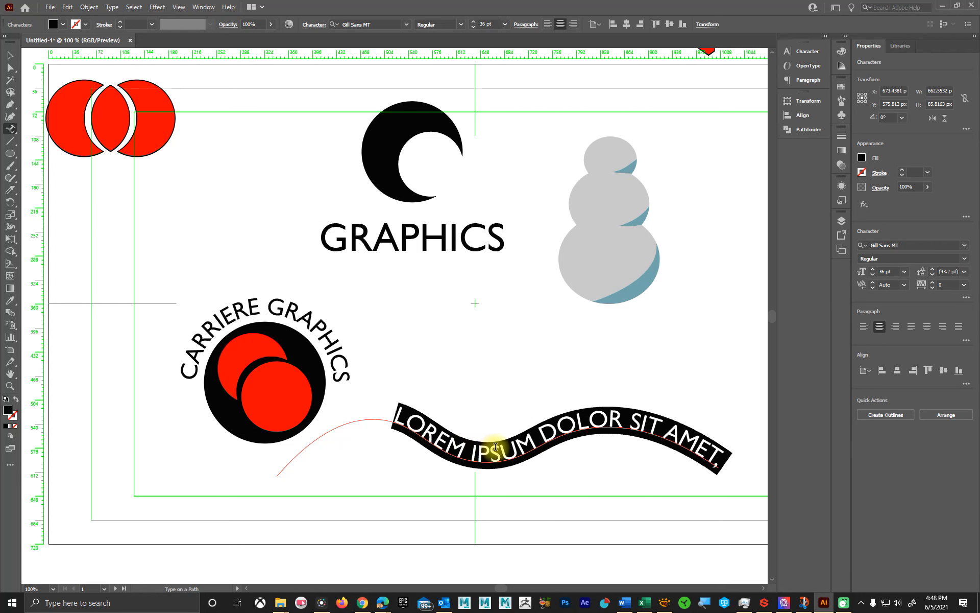
text(CARRIERE G)
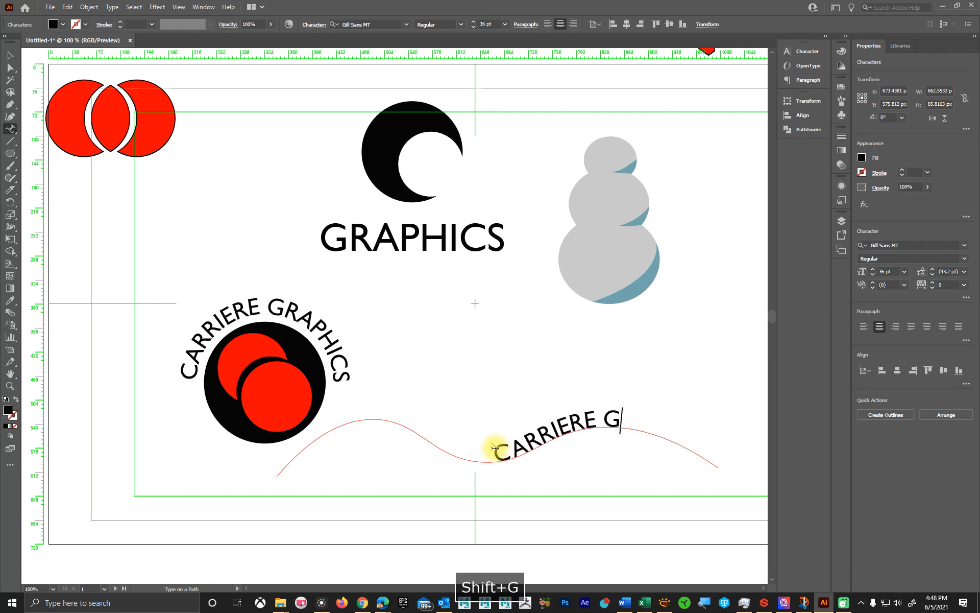
text(RAPHICS)
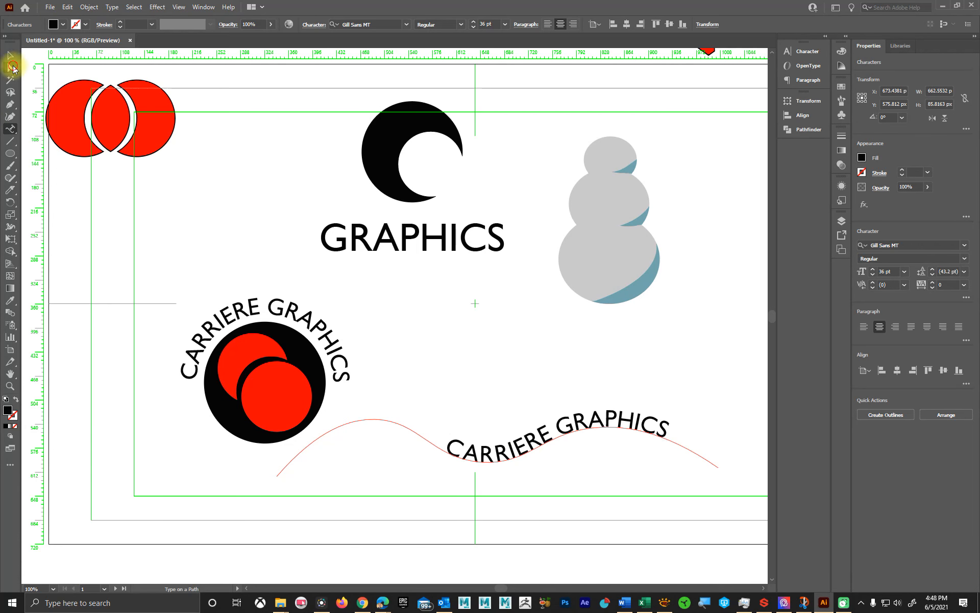
Slide the "CARRIERE GRAPHICS" text back along the wavy path so it centres over the middle dip, and deselect it.
click(11, 68)
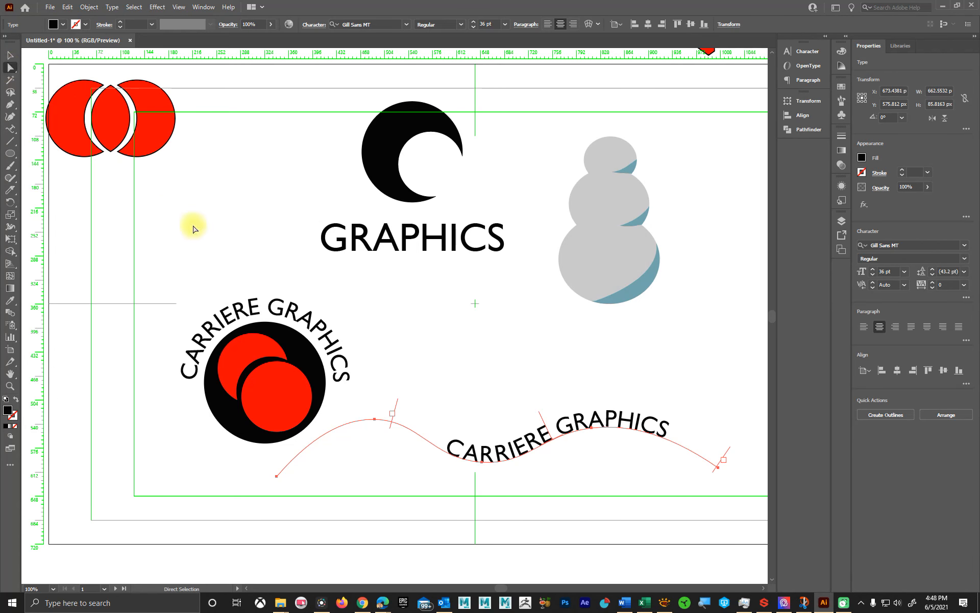
drag(542, 422, 486, 428)
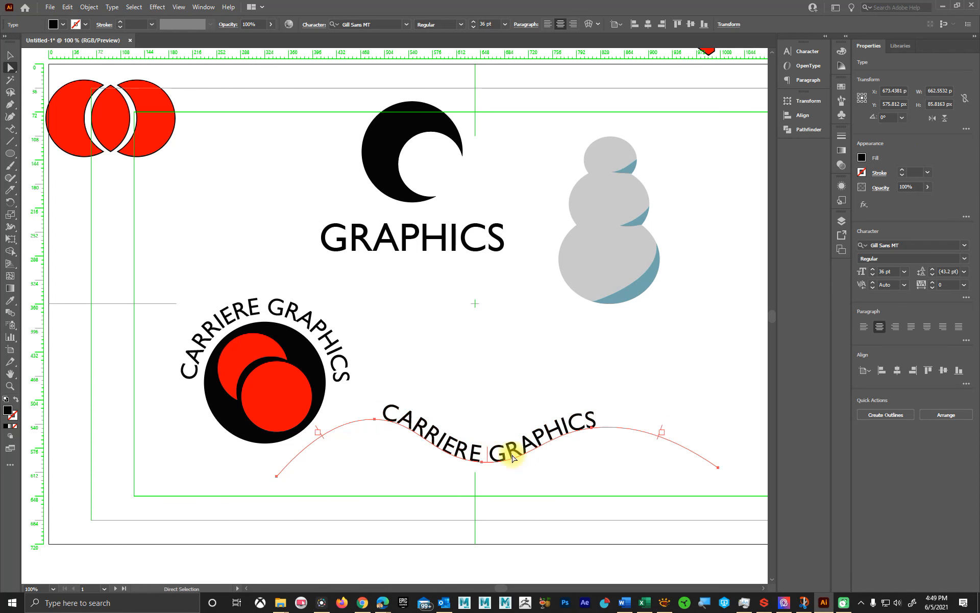
click(589, 498)
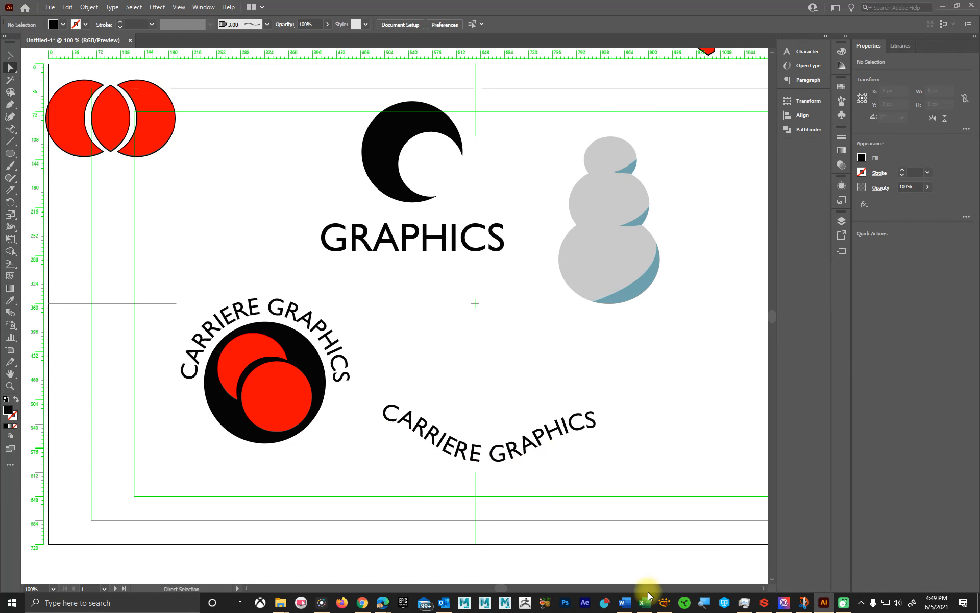